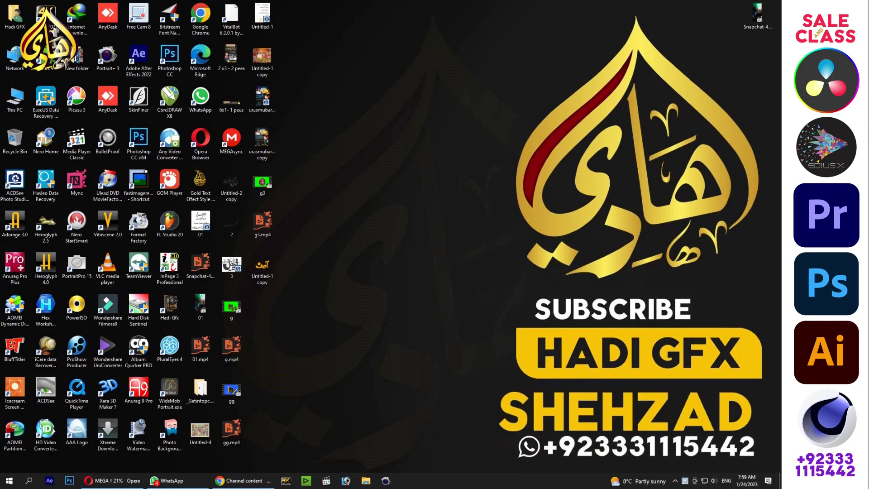
- Refresh the desktop twice from its right-click menu
right_click(354, 128)
left_click(374, 152)
right_click(371, 149)
left_click(390, 172)
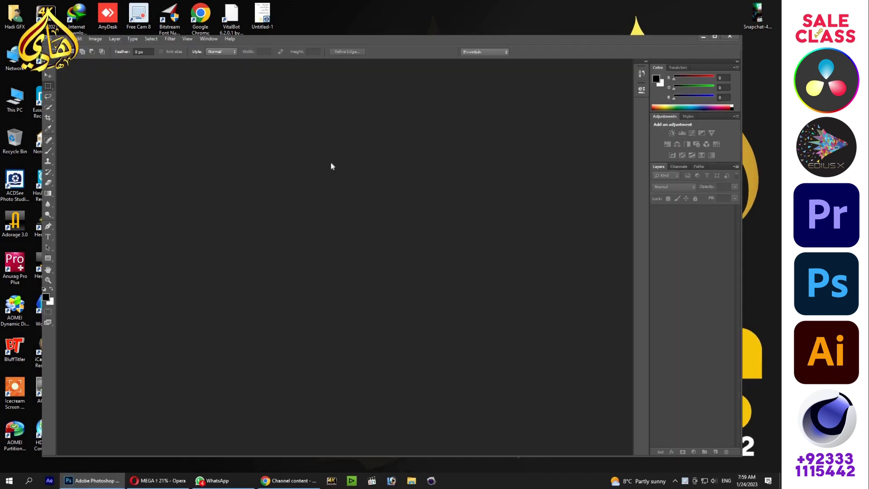
- Maximize Photoshop and create a new 1288 × 197 px document with a white background
left_click(715, 36)
left_click(20, 6)
left_click(27, 18)
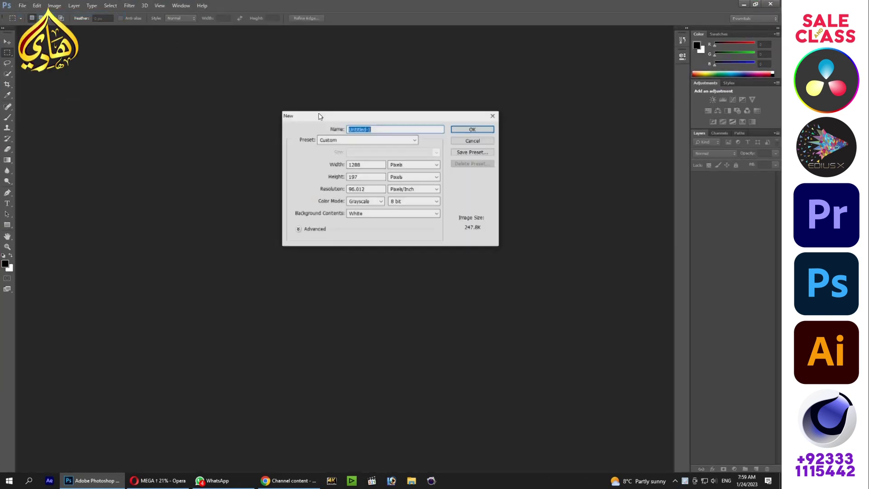
left_click(457, 130)
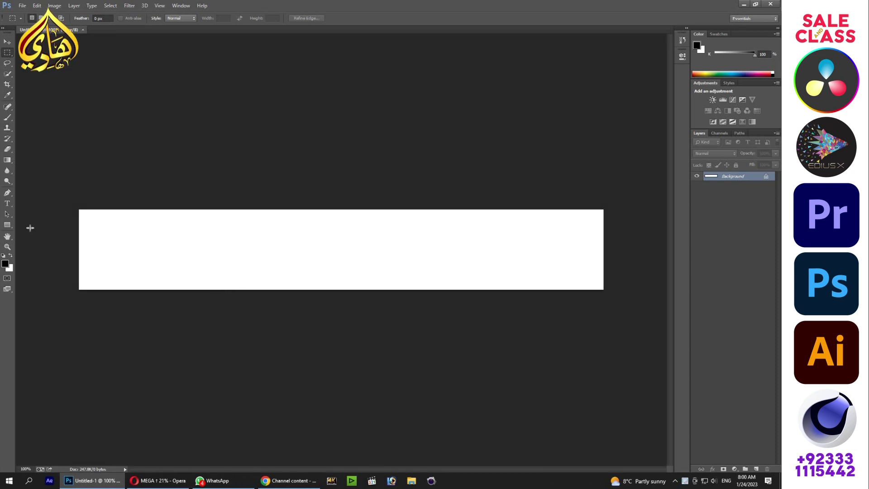
- Extend the canvas upward with the Crop tool and zoom the view to 200%
key("c")
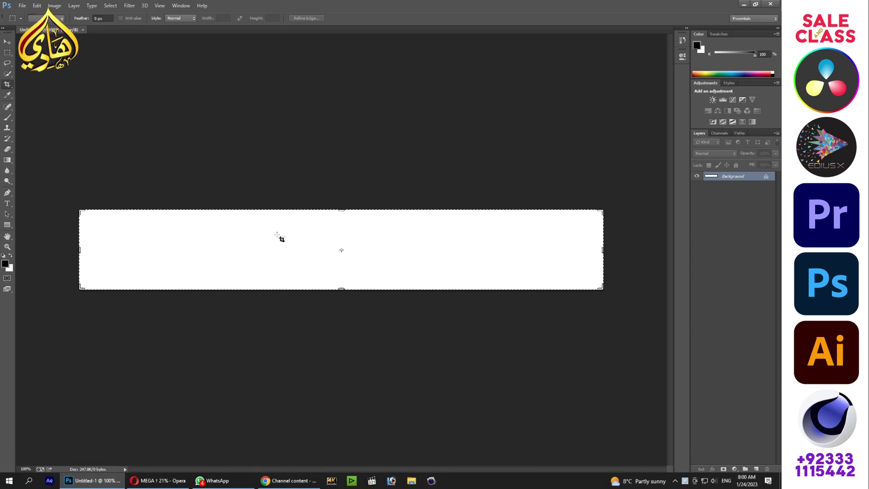
left_click_drag(341, 210, 356, 156)
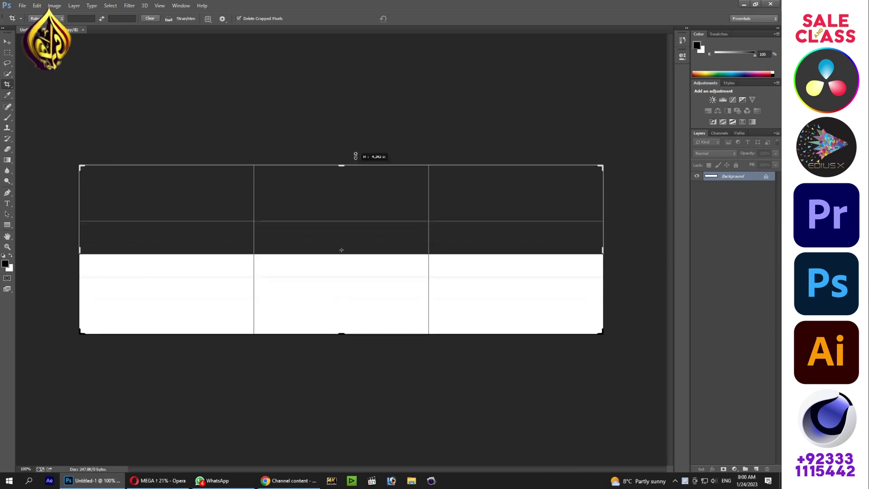
key("Return")
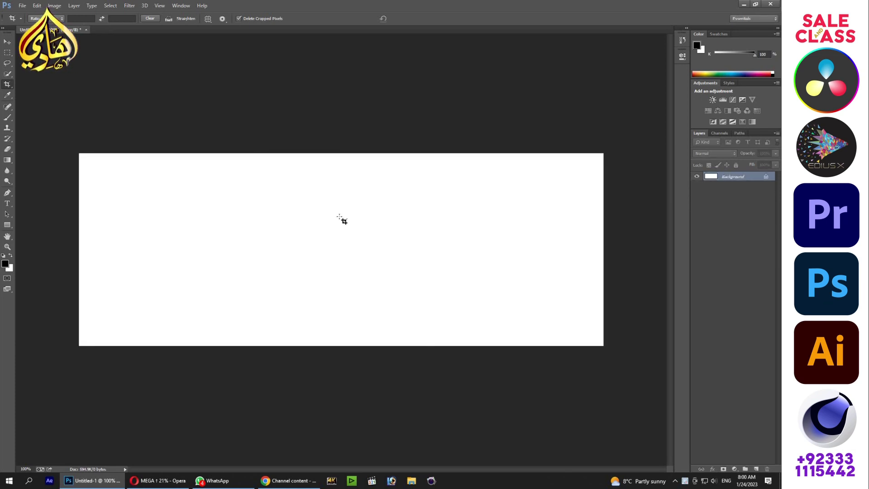
key("z")
left_click(339, 216)
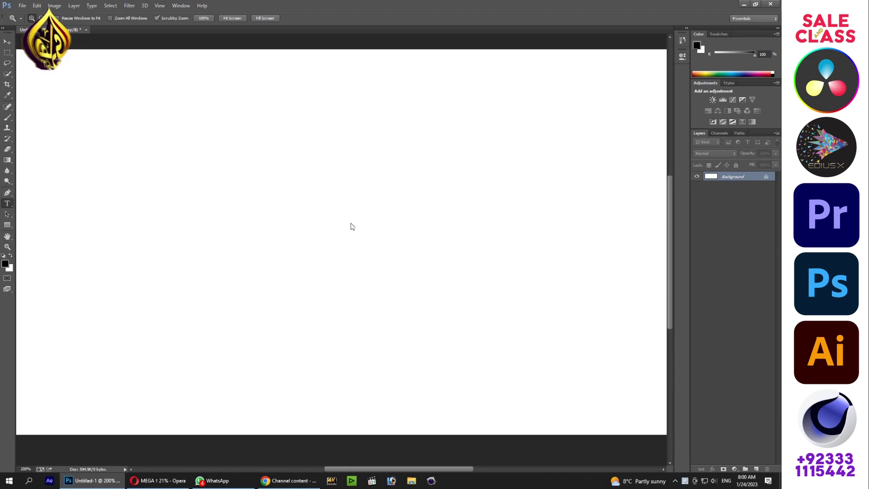
- Type هادی with the Urdu keyboard as a text layer near the canvas centre
key("t")
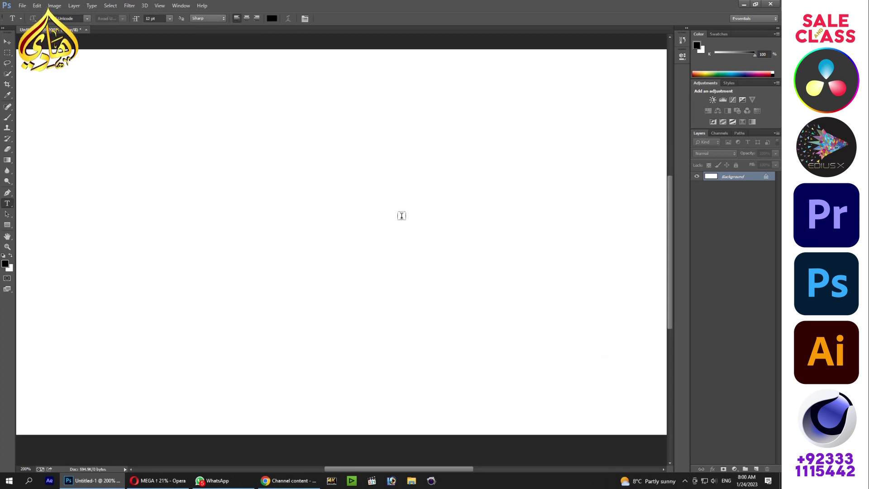
left_click(400, 224)
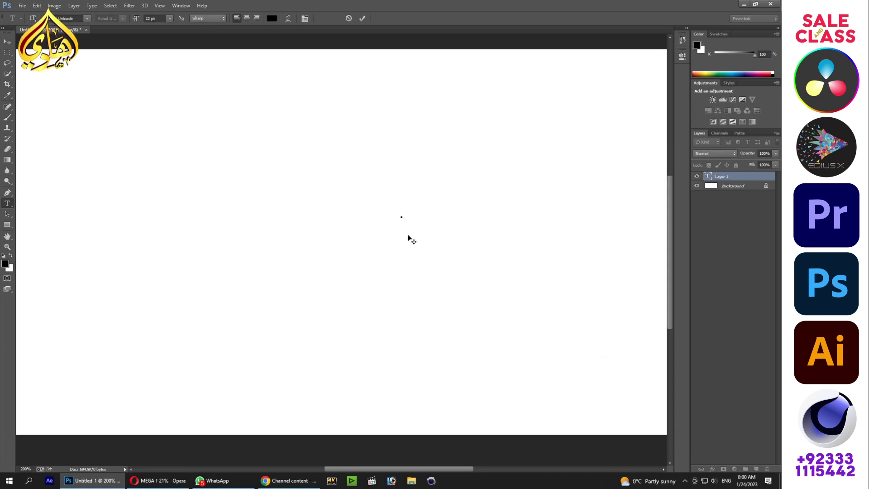
left_click(726, 481)
left_click(703, 436)
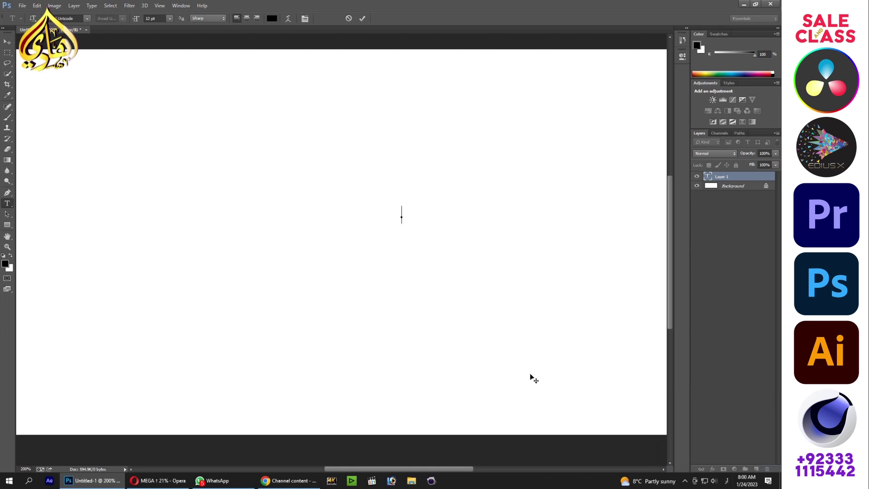
type("ش")
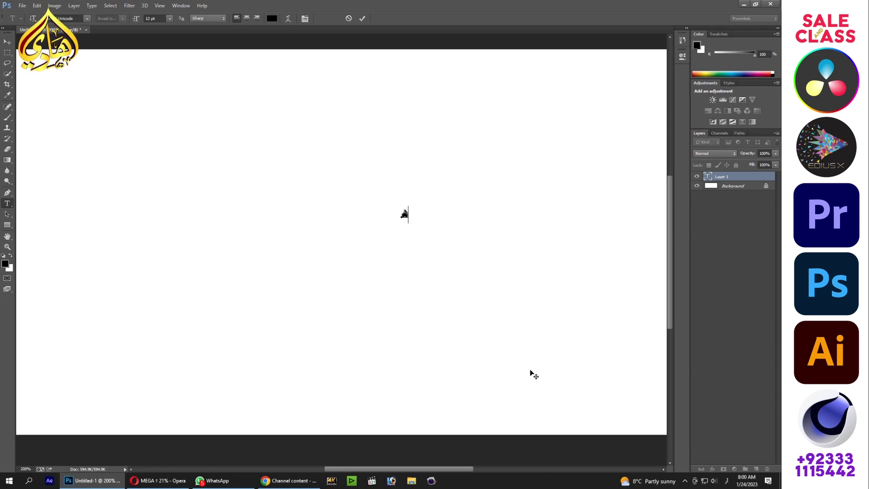
type("ل")
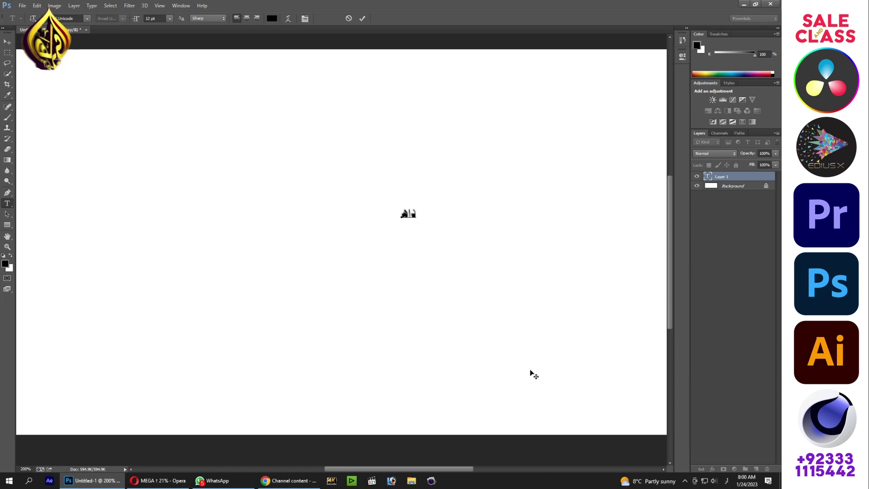
type("دی")
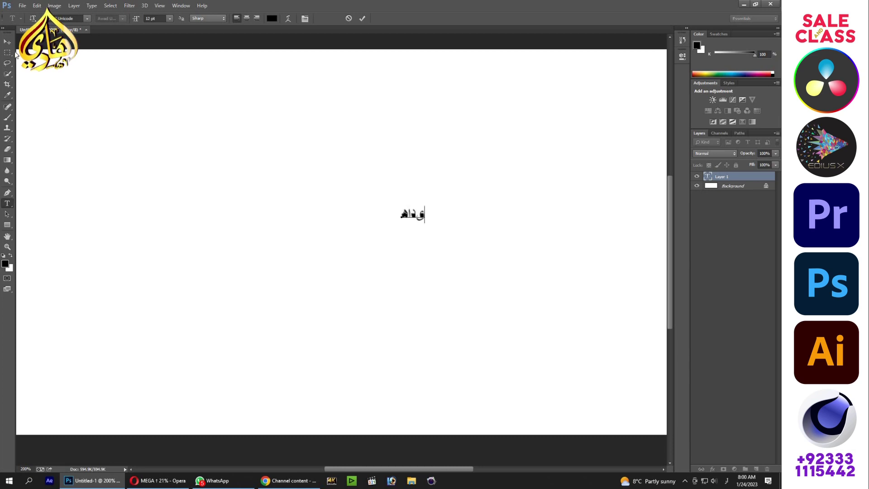
key("ctrl+Return")
key("v")
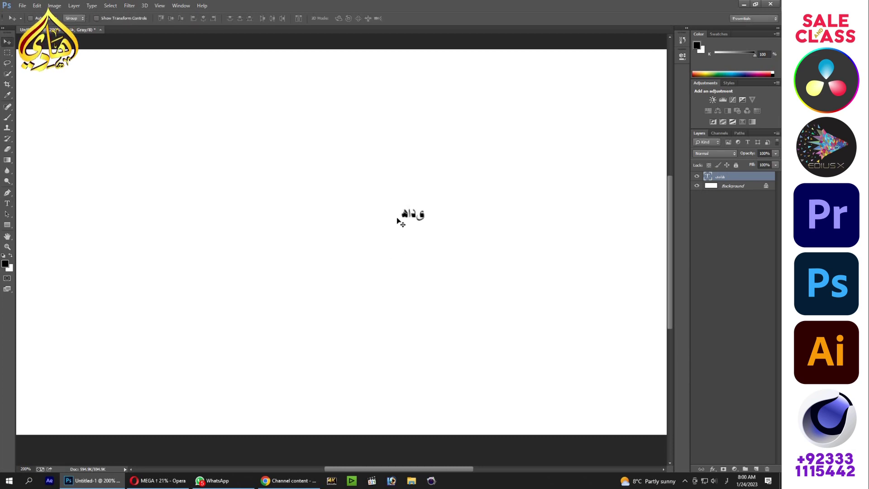
- Scale the Arabic text up in two passes using transform controls and place it left of centre
left_click(96, 18)
left_click(31, 18)
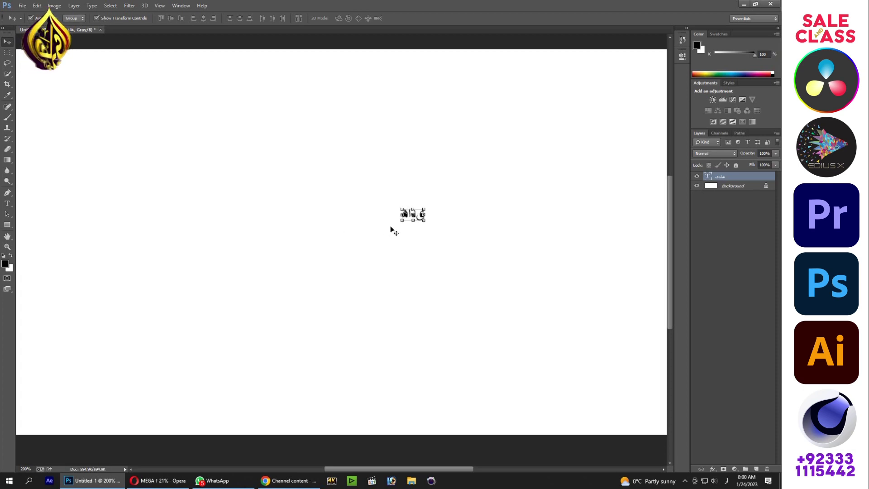
left_click_drag(401, 219, 190, 325)
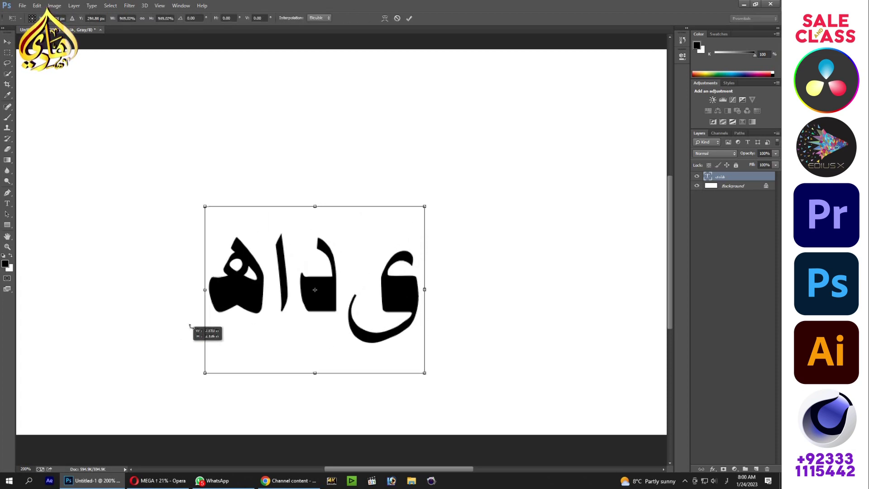
key("Return")
mouse_move(234, 282)
left_mouse_down()
mouse_move(188, 273)
mouse_move(93, 345)
left_mouse_up()
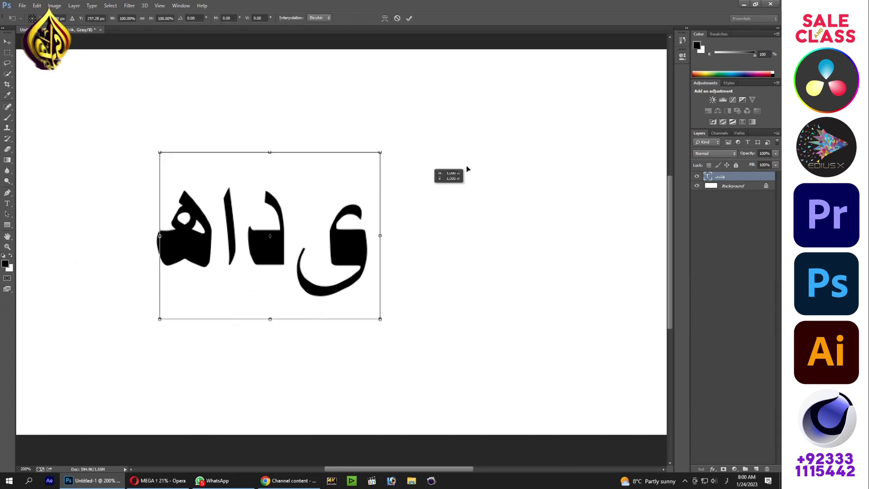
left_click_drag(296, 265, 390, 162)
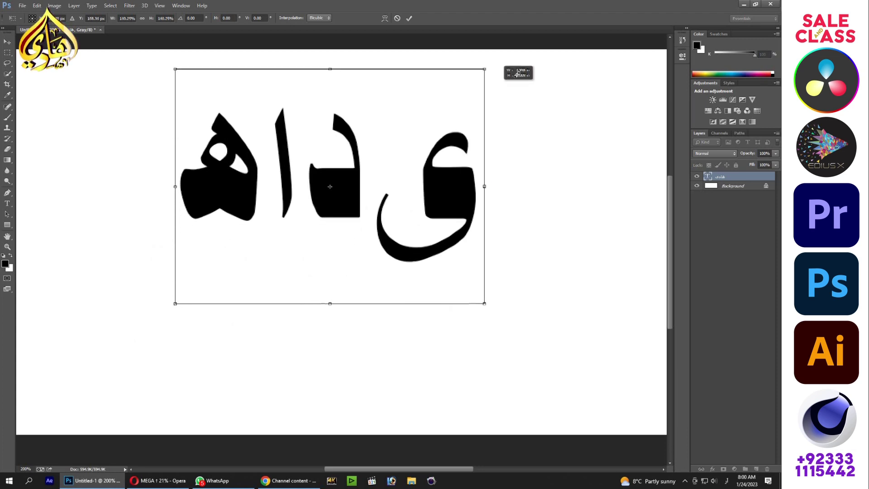
left_click_drag(412, 126, 516, 43)
key("Return")
left_click_drag(336, 211, 297, 269)
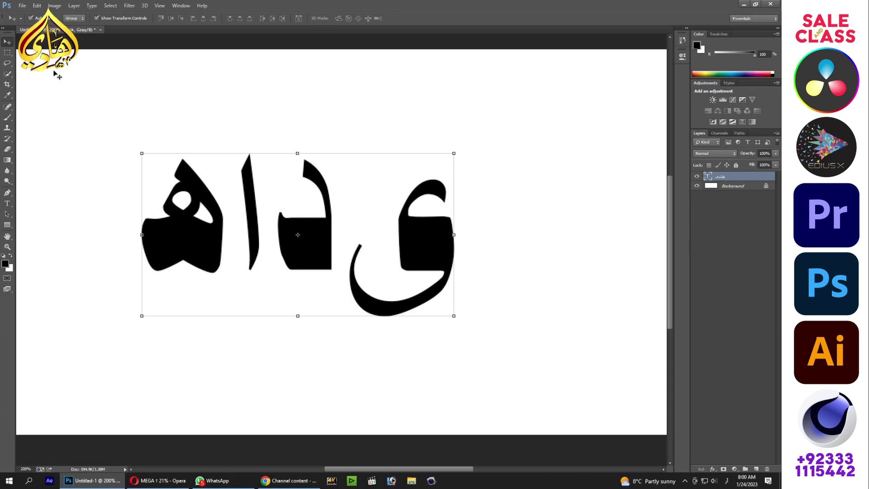
left_click(21, 6)
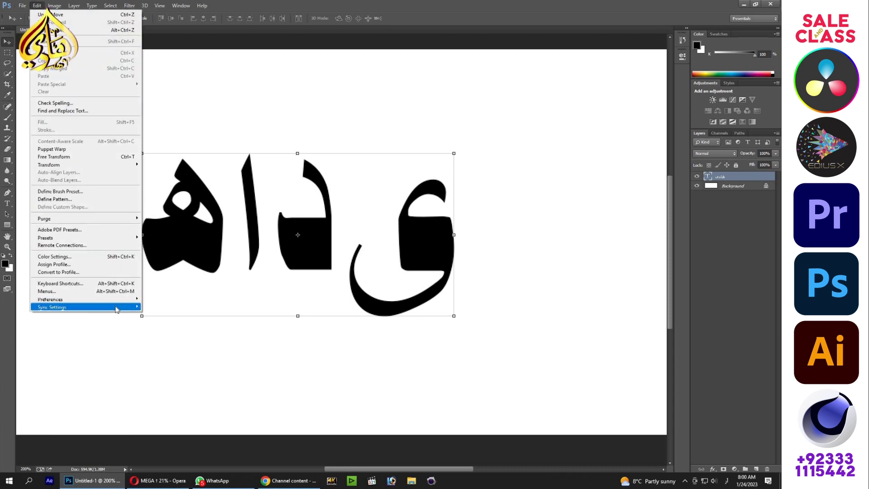
mouse_move(68, 299)
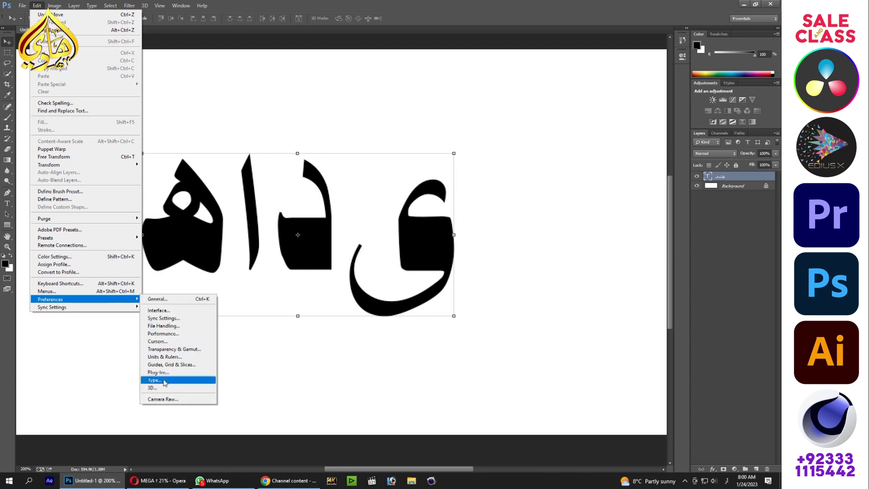
- Set the Type preference to the Middle Eastern and South Asian engine, then quit without saving
left_click(166, 381)
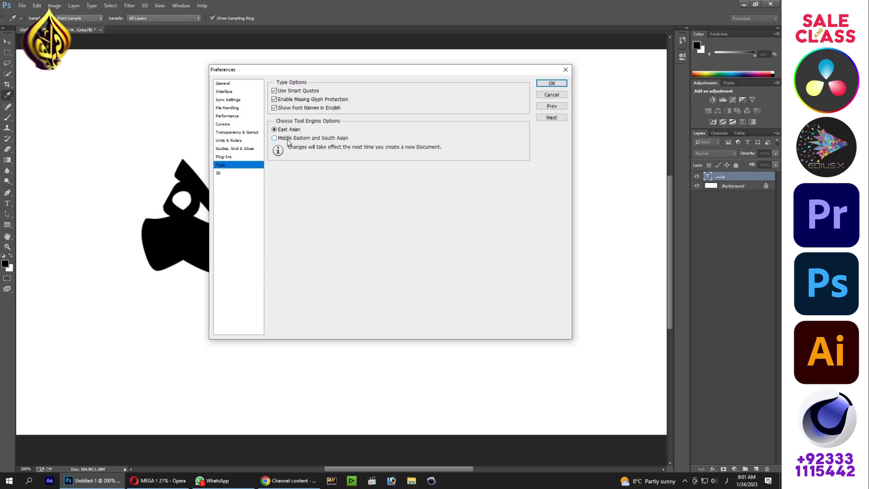
left_click(288, 140)
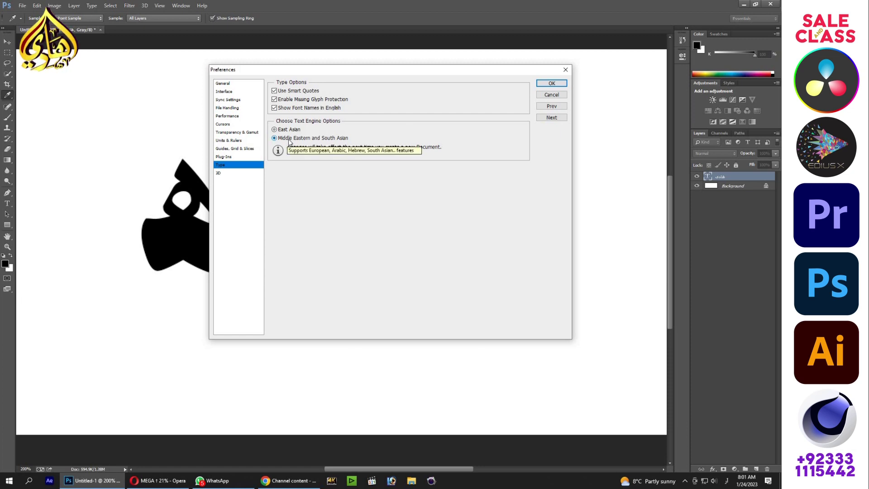
left_click(552, 84)
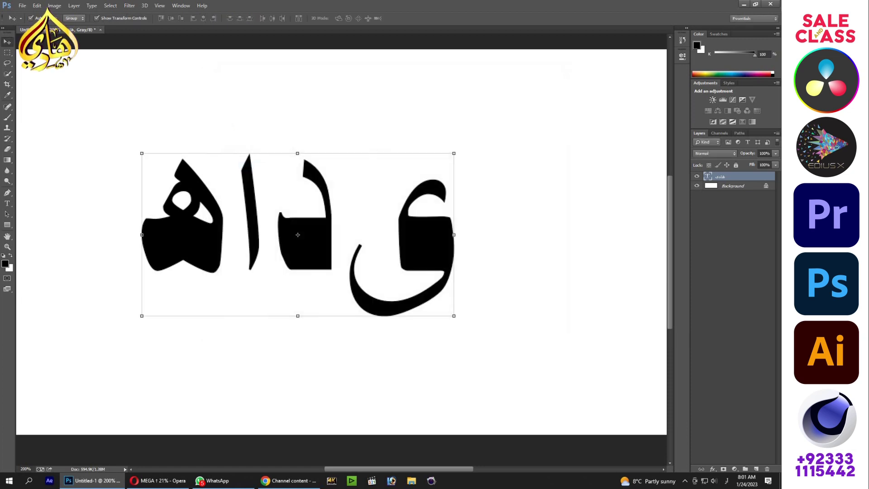
left_click(771, 3)
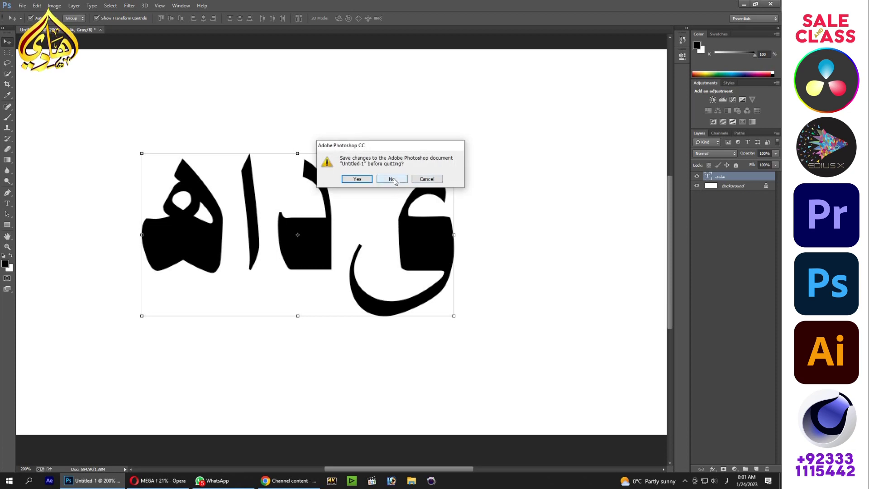
left_click(392, 178)
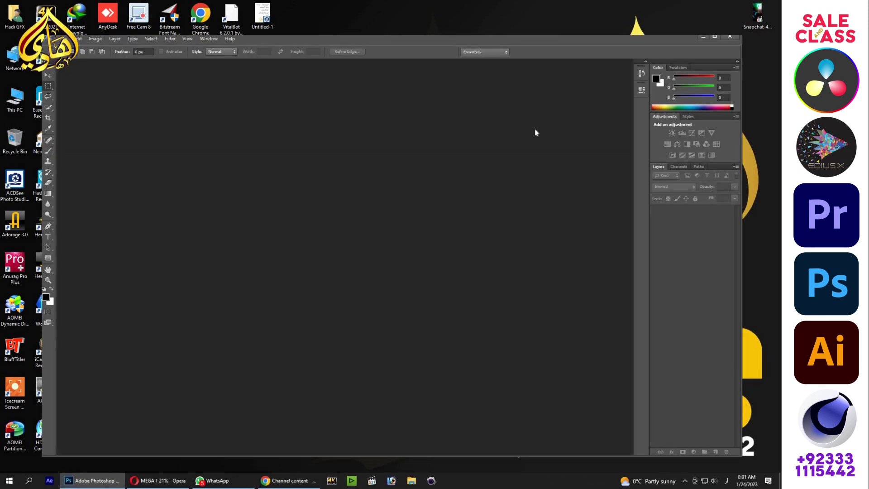
- Maximize the restarted Photoshop and create a new 1288 × 197 white document
left_click(715, 36)
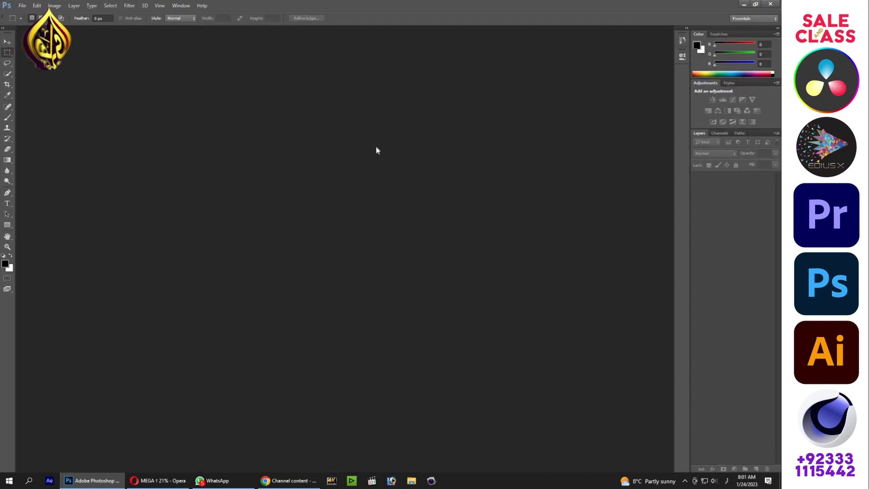
key("ctrl+n")
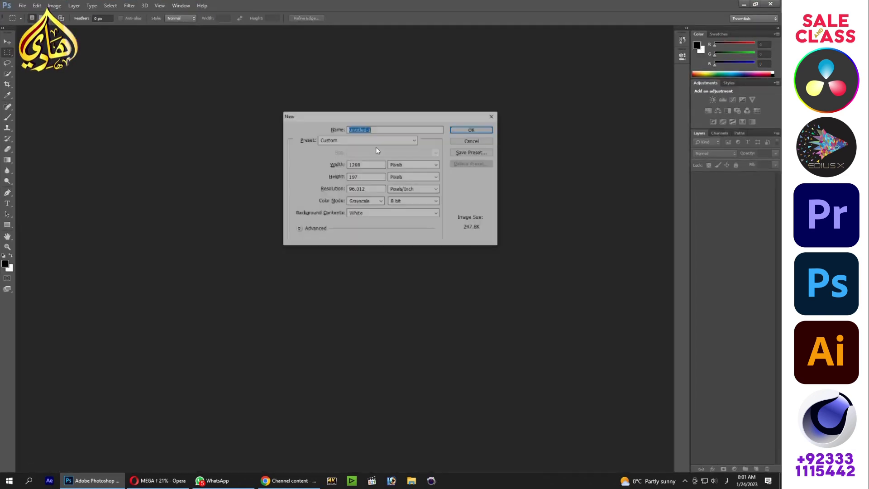
key("Return")
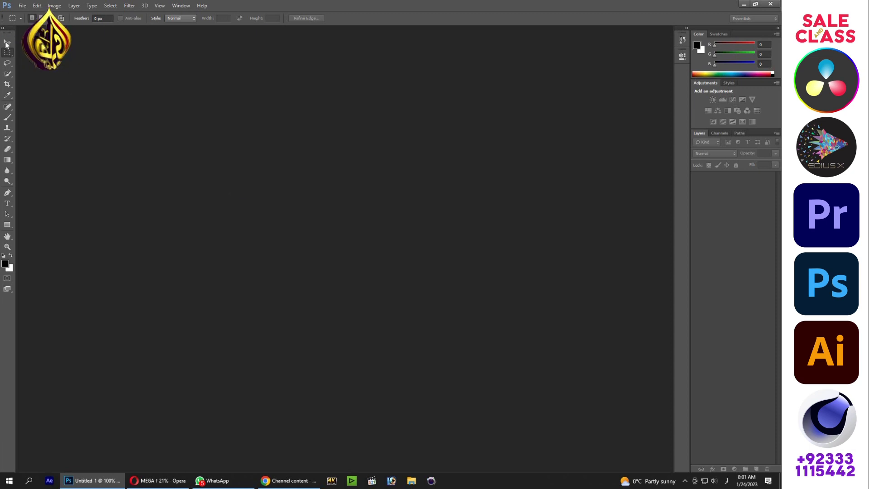
- Extend the canvas evenly above and below with the Crop tool
key("c")
left_click_drag(339, 210, 341, 136)
key("Return")
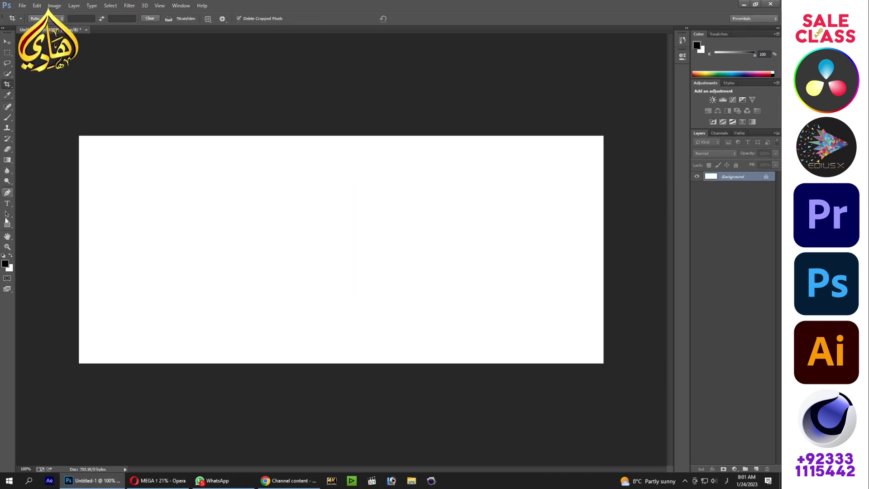
- Type هادی as a new text layer near the canvas centre
left_click(7, 204)
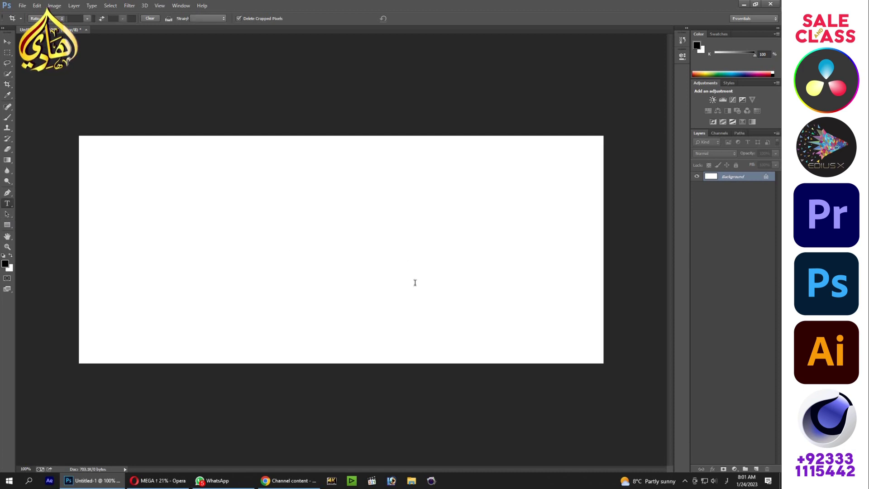
left_click(414, 257)
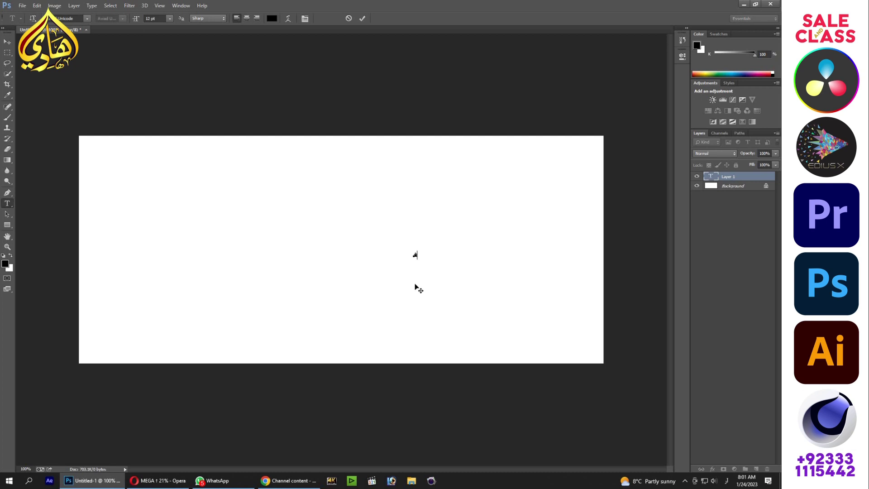
type("ہ")
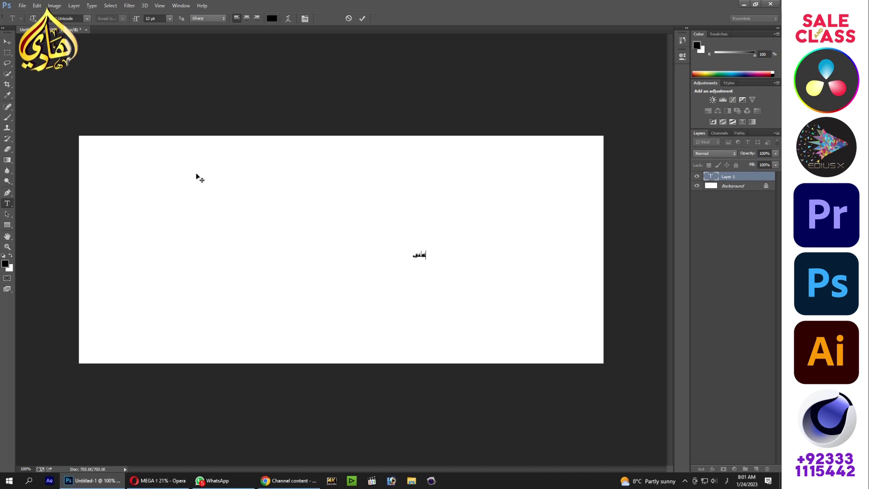
key("ctrl+Return")
- Scale the word up large across the canvas and nudge it into place
key("v")
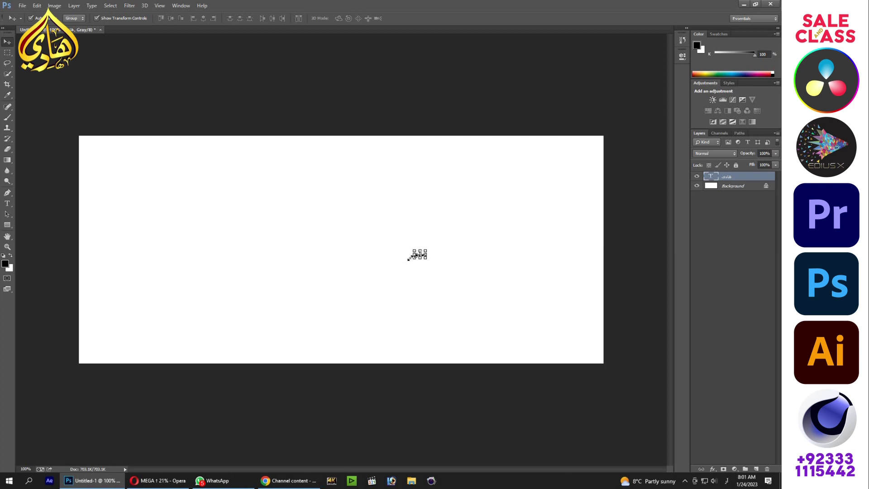
left_click_drag(413, 258, 270, 365)
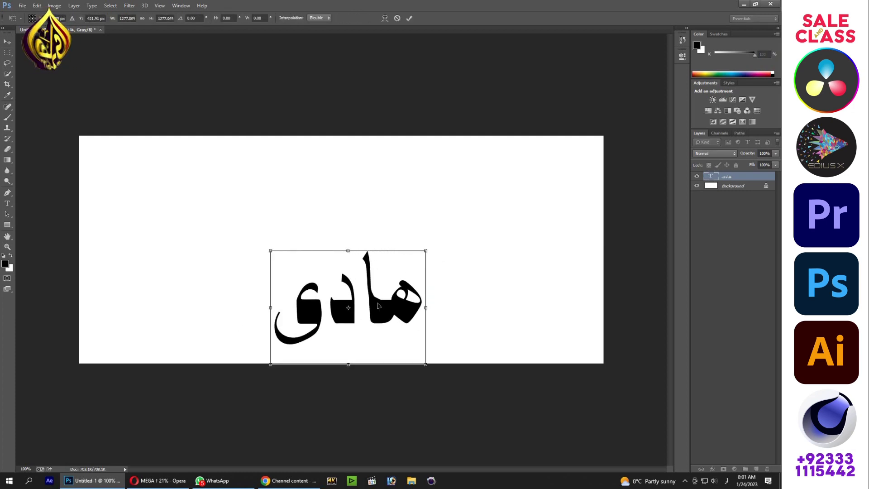
left_click_drag(450, 233, 556, 153)
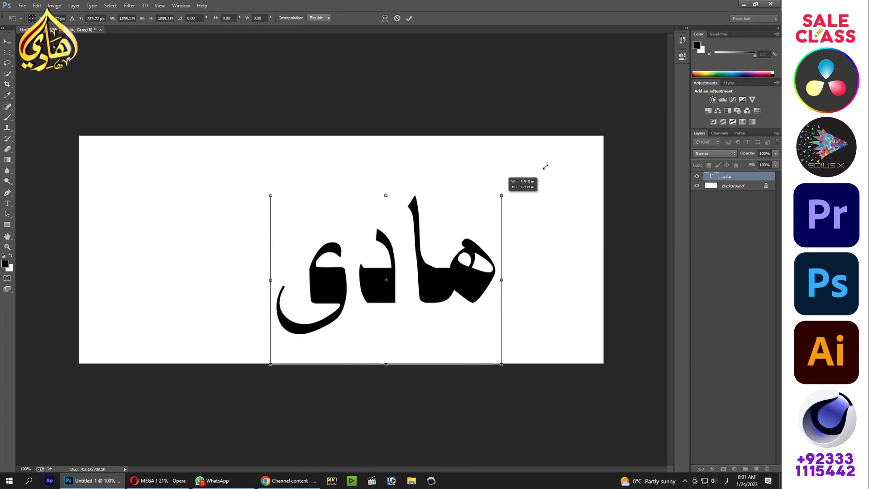
key("Return")
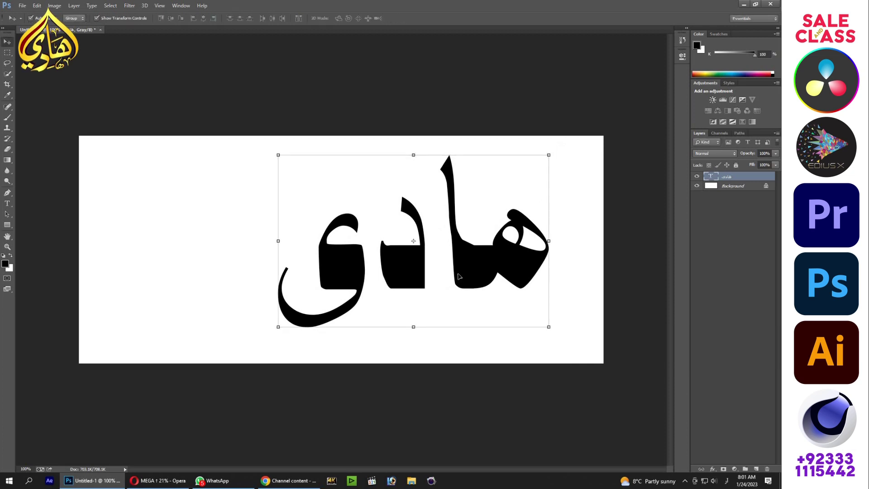
left_click_drag(458, 276, 457, 276)
- Cycle through Arabic fonts to a bold rounded one for هادی and move the word left
key("t")
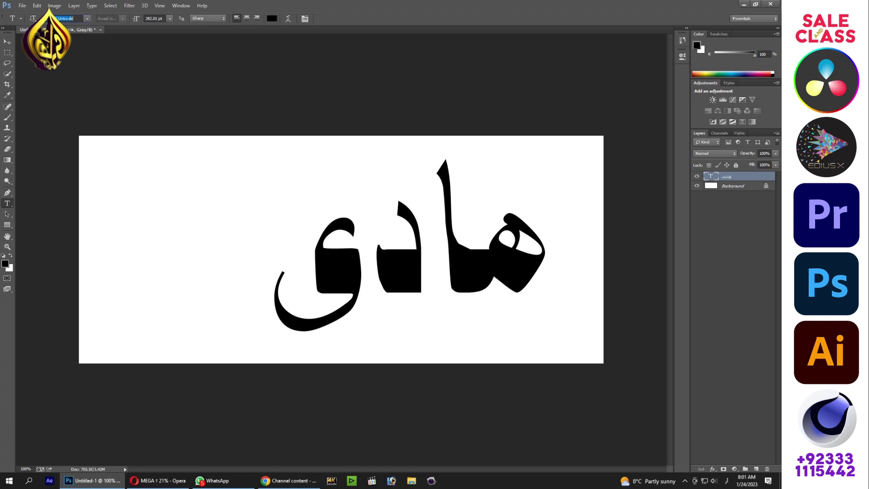
key("Down")
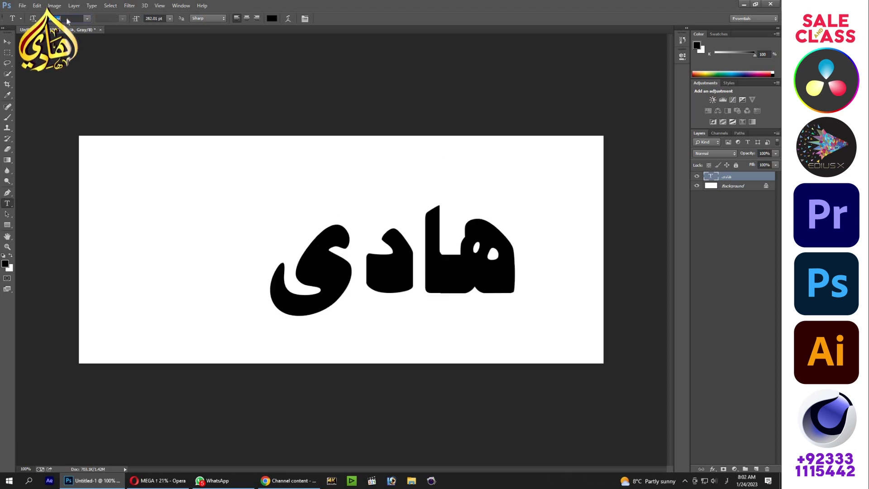
key("Down")
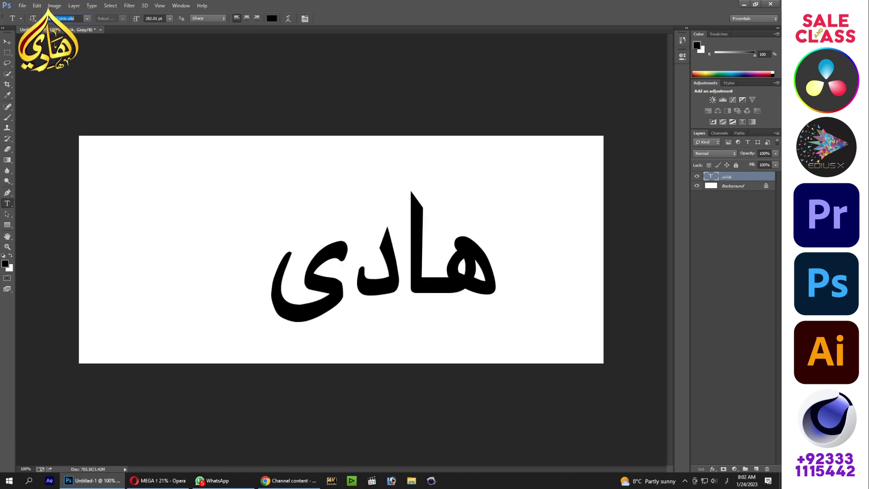
key("Down")
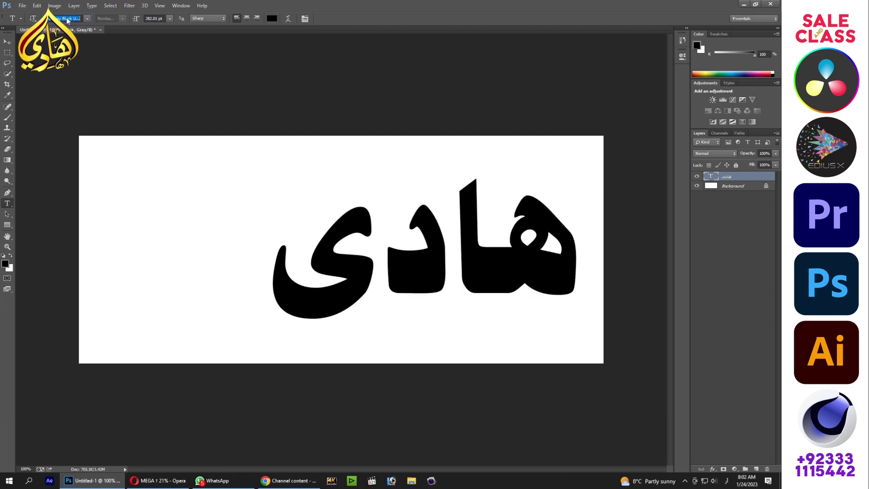
key("Down")
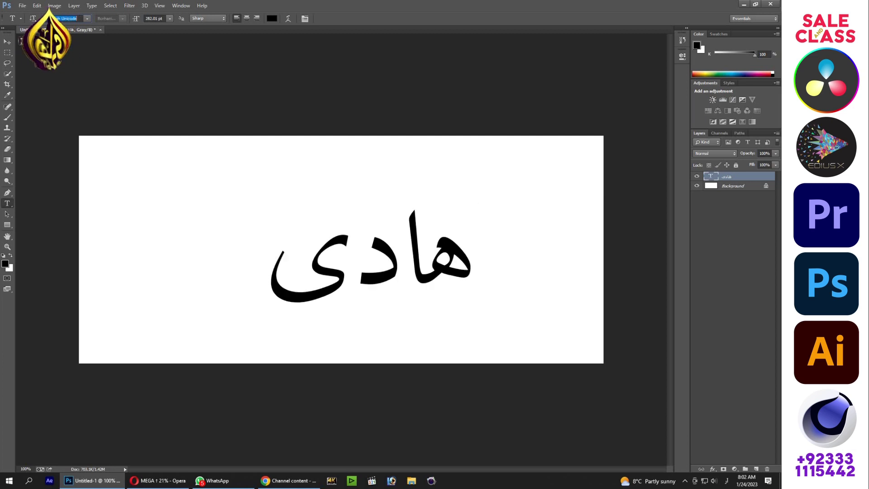
key("Down")
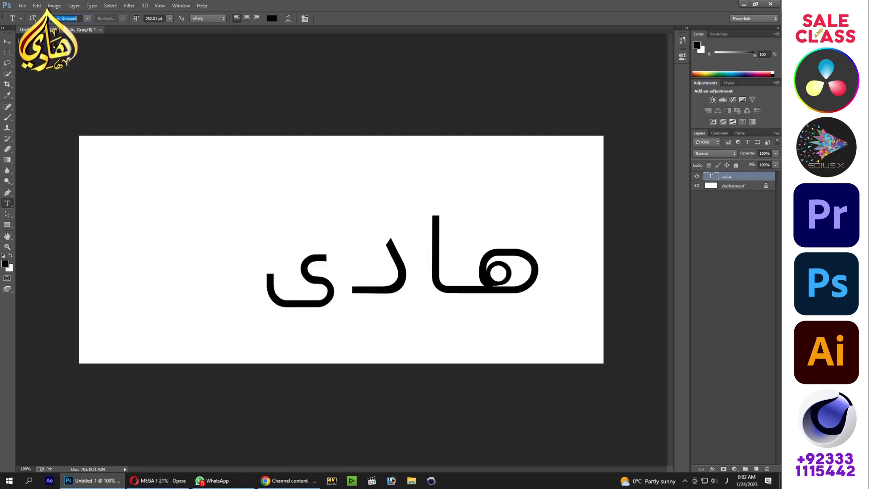
key("Down")
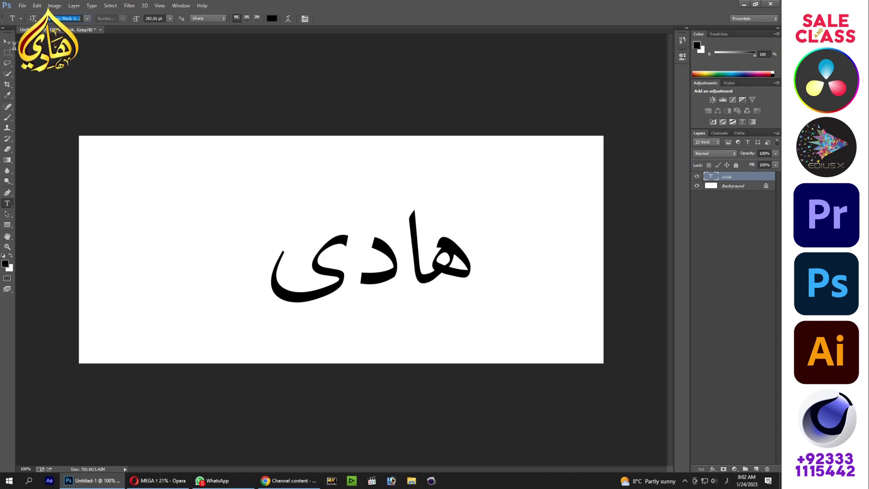
key("Down")
left_click(7, 41)
left_click_drag(330, 266, 251, 266)
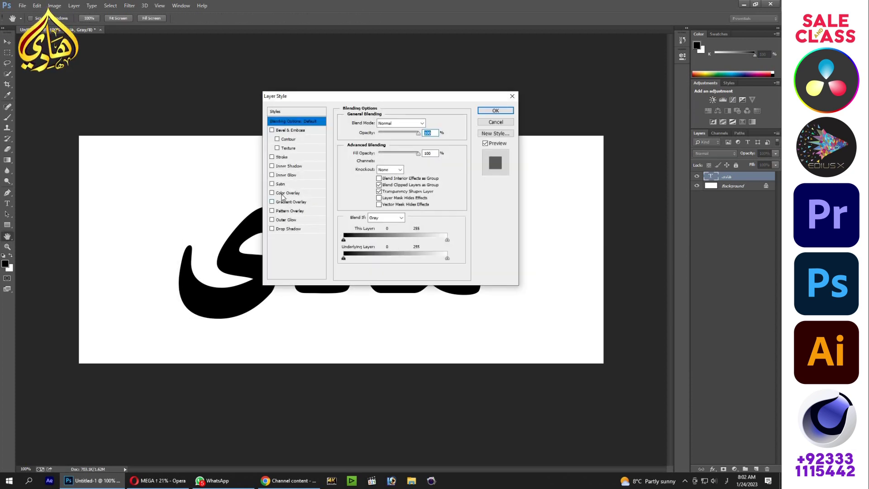
- Try a Color Overlay on the text, then switch to a Gradient Overlay
left_click(282, 194)
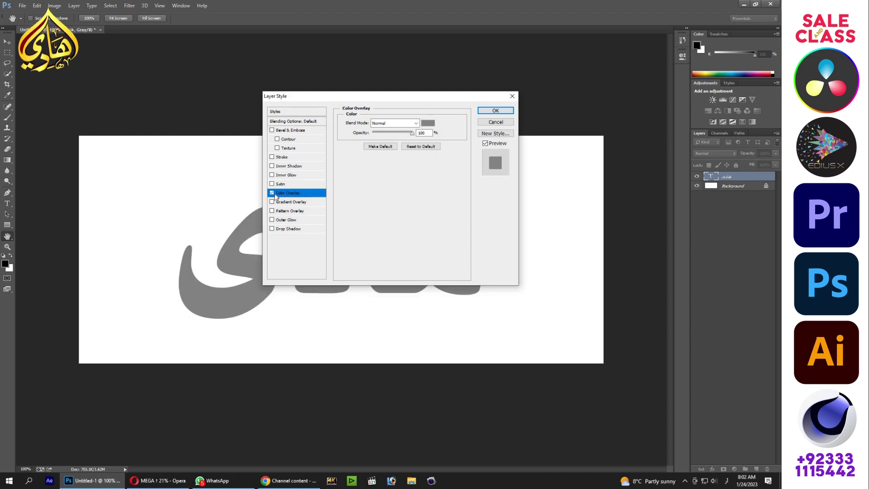
left_click(272, 194)
left_click(288, 202)
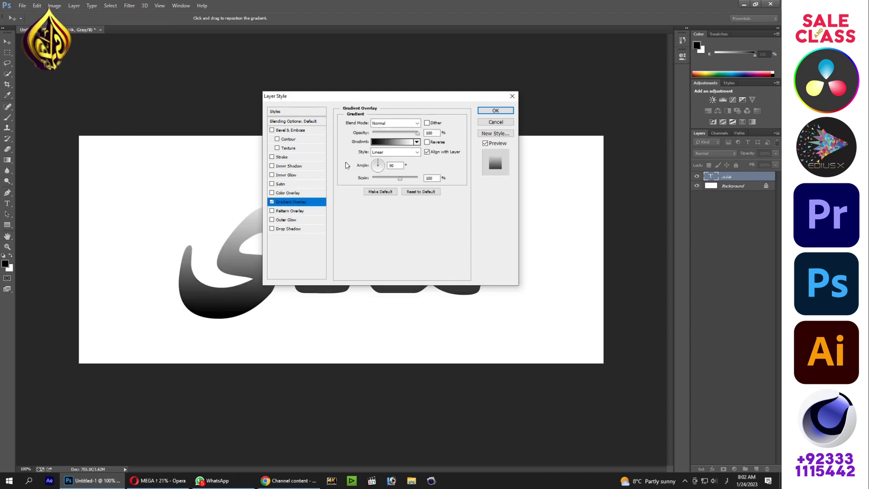
- Preview silver, Yellow and Orange-Yellow-Orange gradient presets, then cancel the layer style
left_click(383, 144)
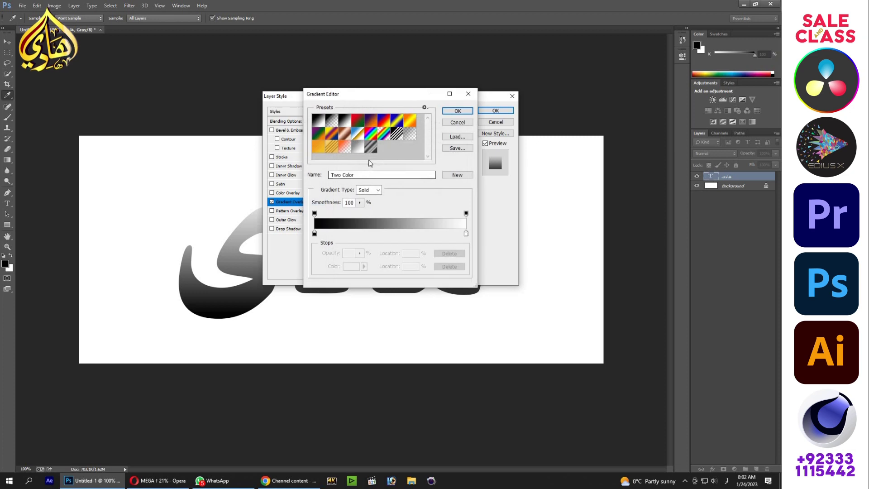
left_click(329, 151)
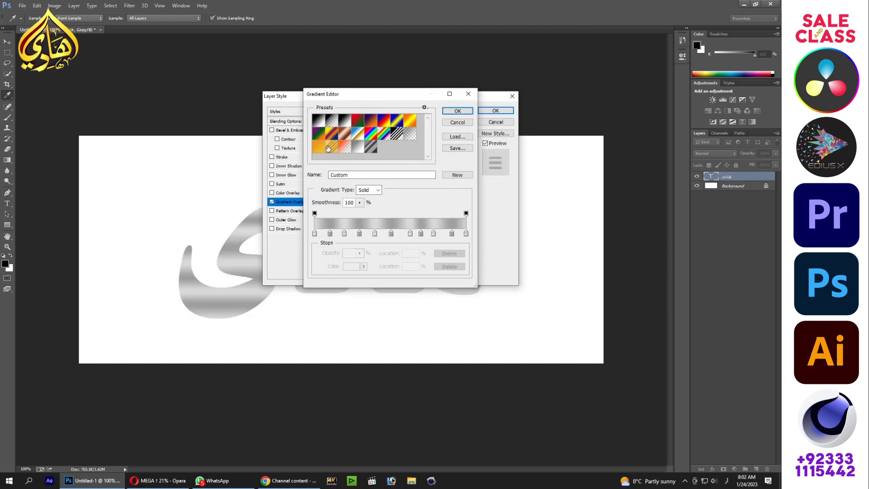
left_click(320, 151)
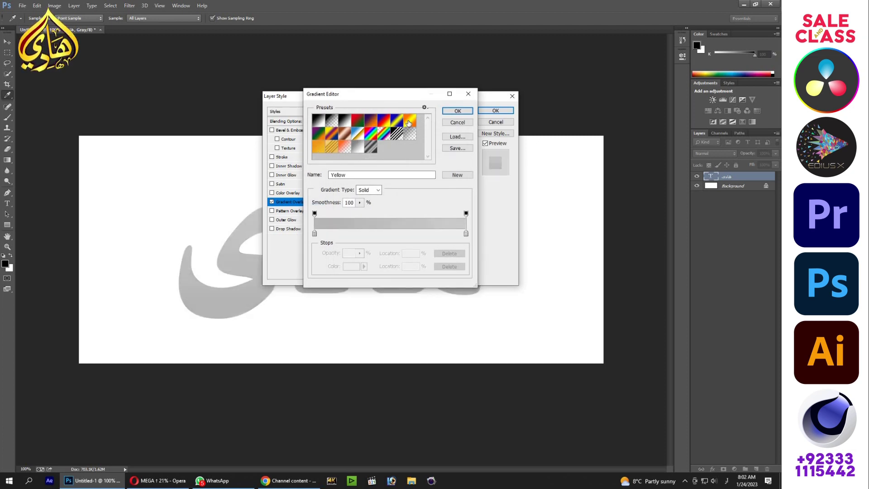
left_click(409, 121)
left_click(471, 124)
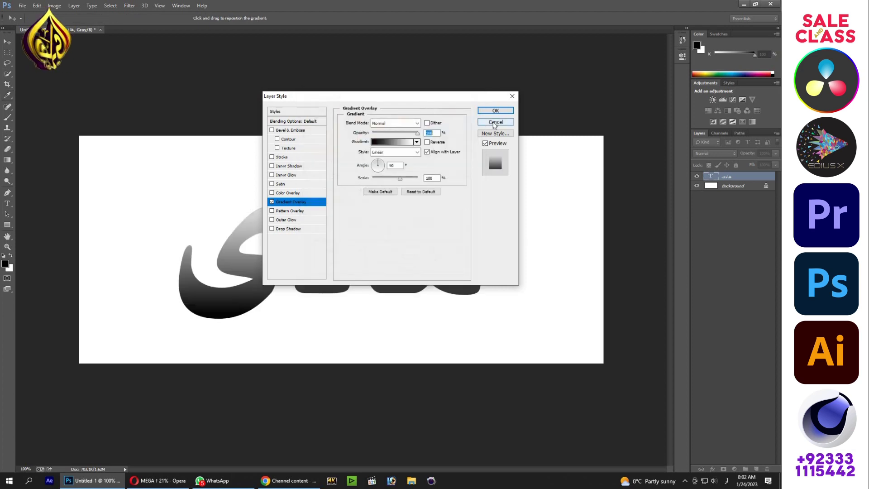
key("Escape")
key("v")
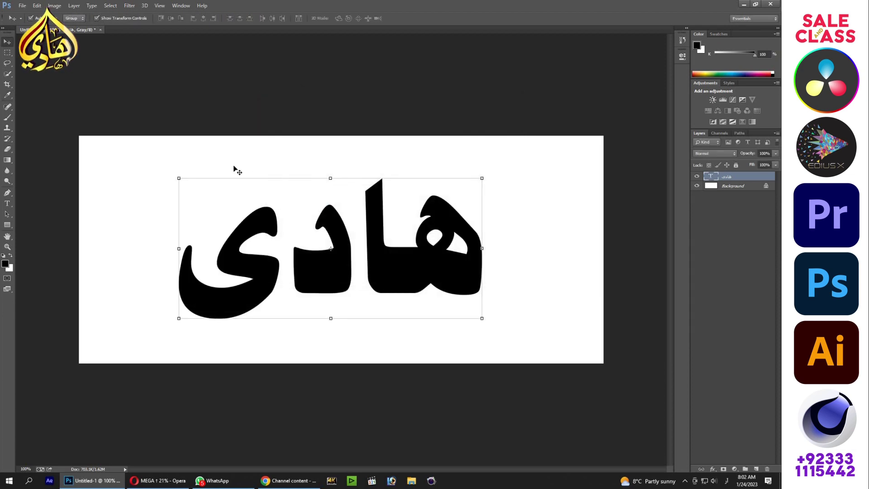
- Discard the current document unsaved and create a new white RGB document
key("ctrl+w")
left_click(384, 180)
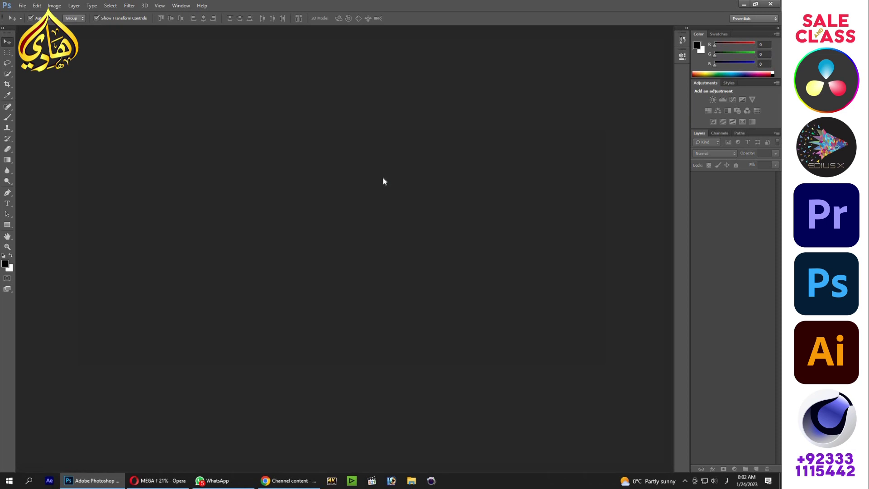
key("ctrl+n")
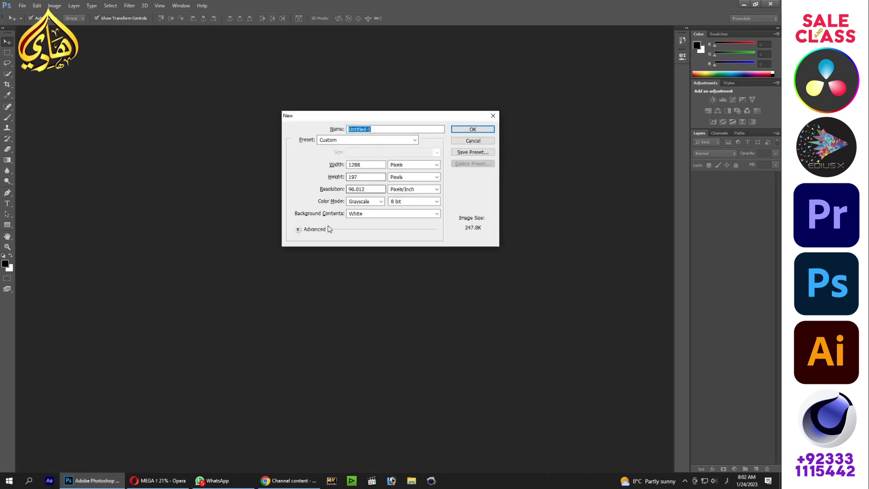
left_click(354, 205)
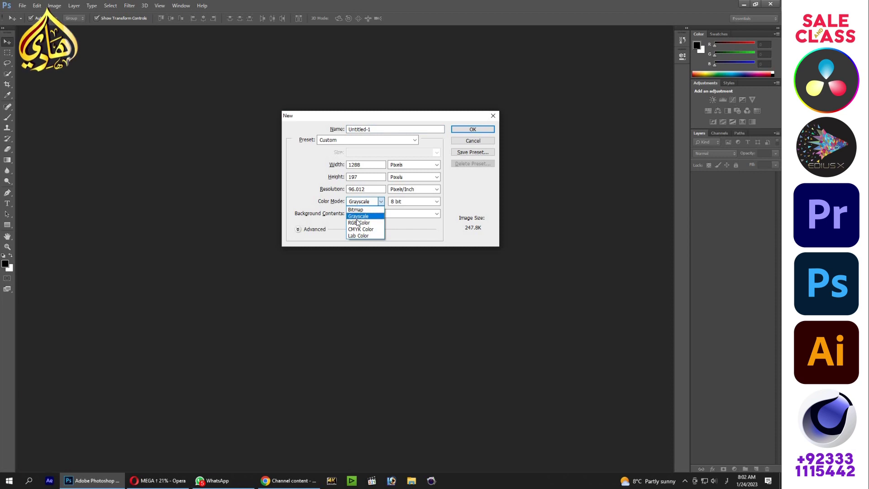
left_click(359, 223)
key("Return")
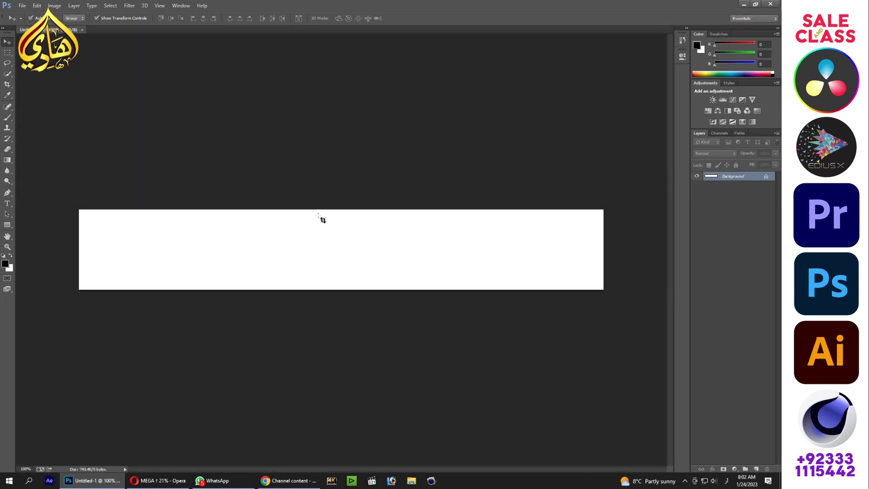
- Crop the new canvas outward vertically to make it taller
key("c")
left_click_drag(341, 209, 343, 156)
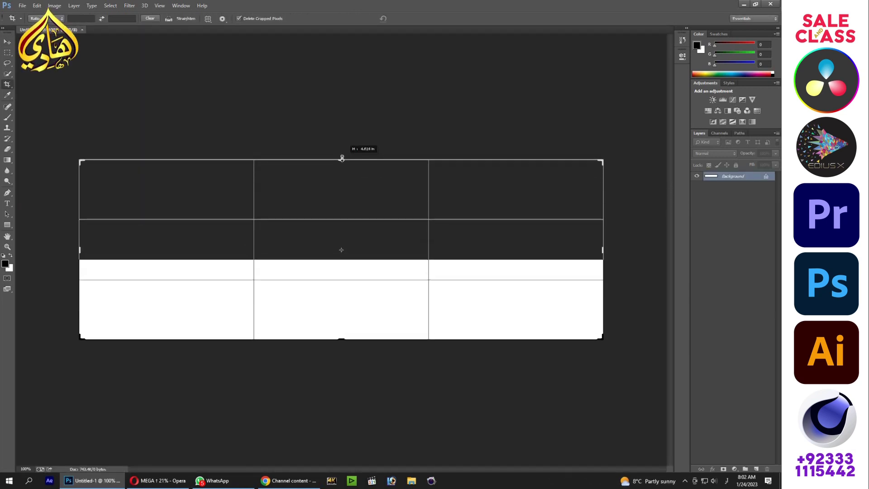
key("Return")
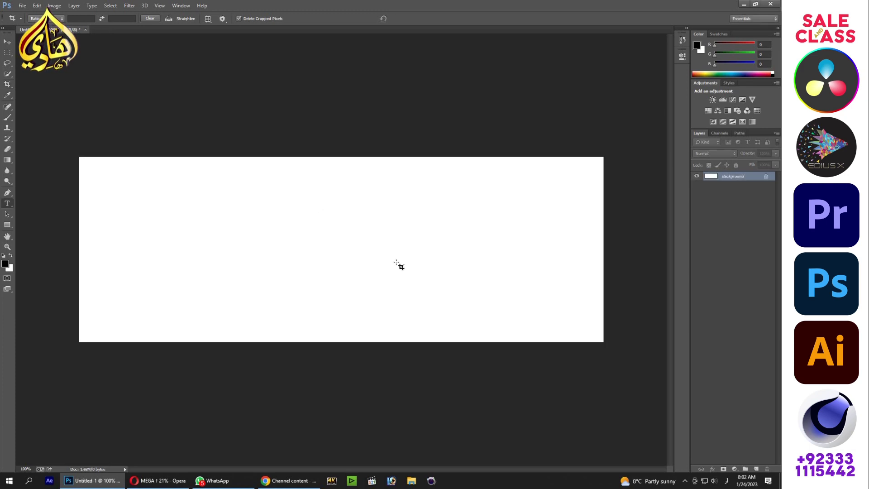
- Create a text layer and enter the Arabic word هادی
left_click(400, 262)
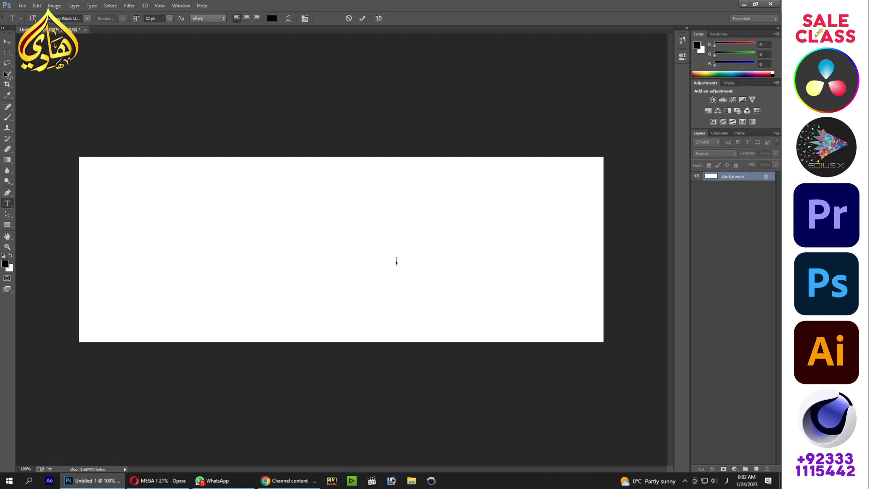
type("ک")
left_click(6, 43)
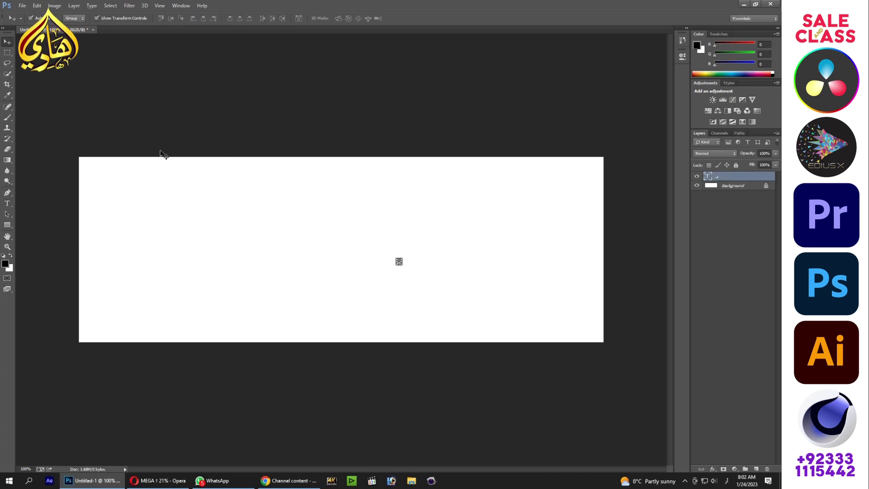
double_click(711, 183)
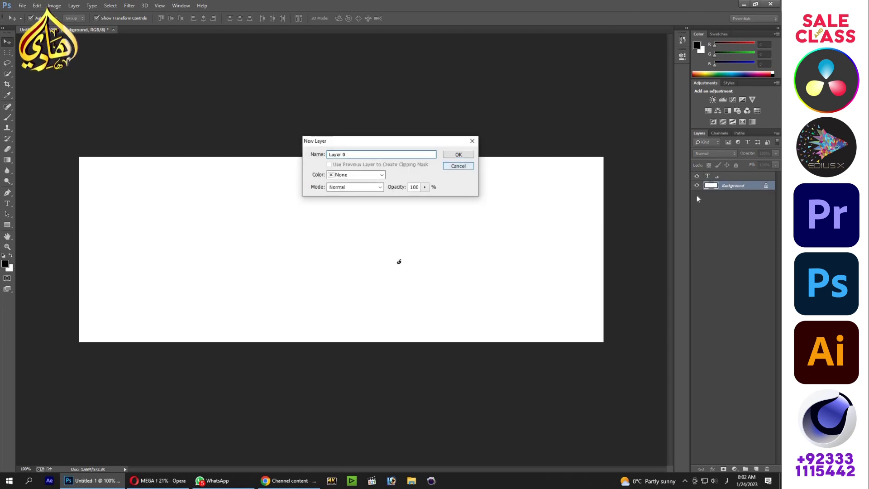
key("Escape")
left_click(710, 178)
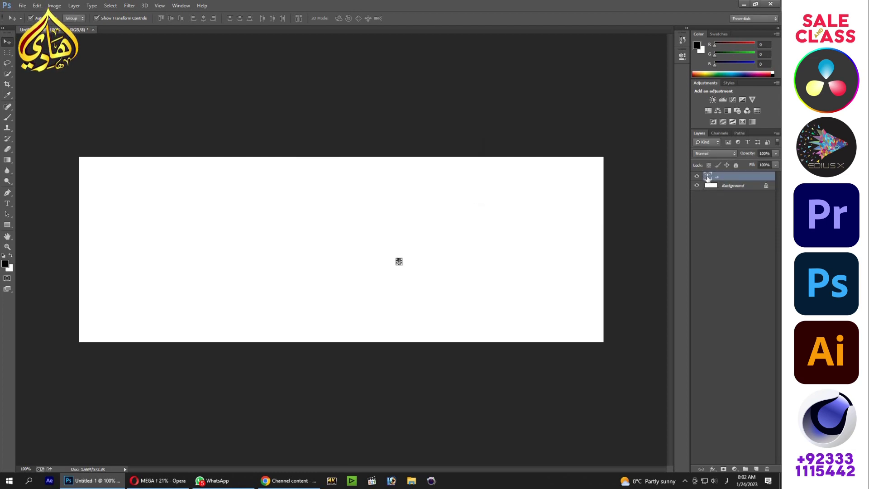
double_click(708, 178)
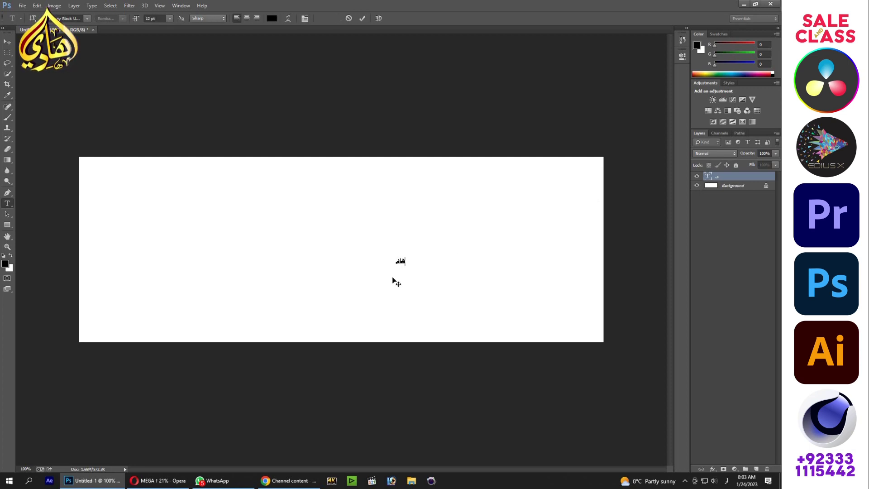
type("دی")
left_click(7, 43)
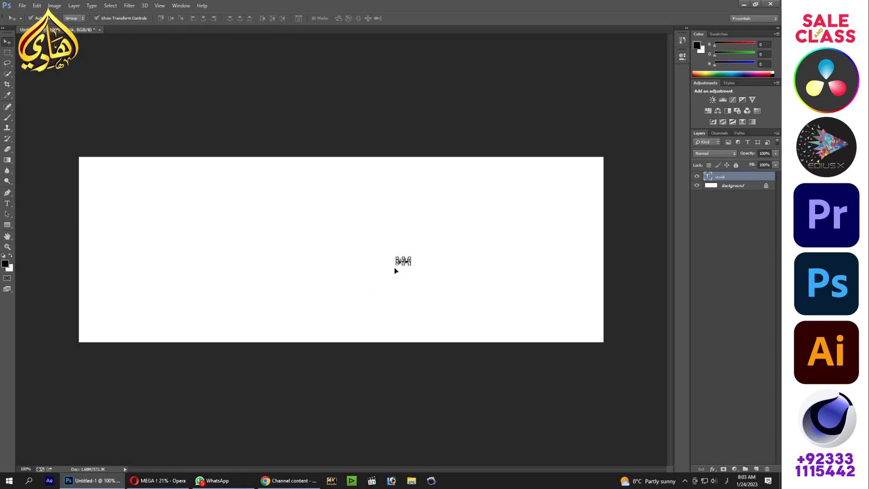
- Scale the هادی text up to a large size and centre it on the canvas
key("ctrl+t")
left_click_drag(403, 261, 226, 261)
mouse_move(331, 218)
left_mouse_down()
mouse_move(482, 171)
mouse_move(494, 136)
left_mouse_up()
key("Return")
left_click_drag(394, 211, 394, 270)
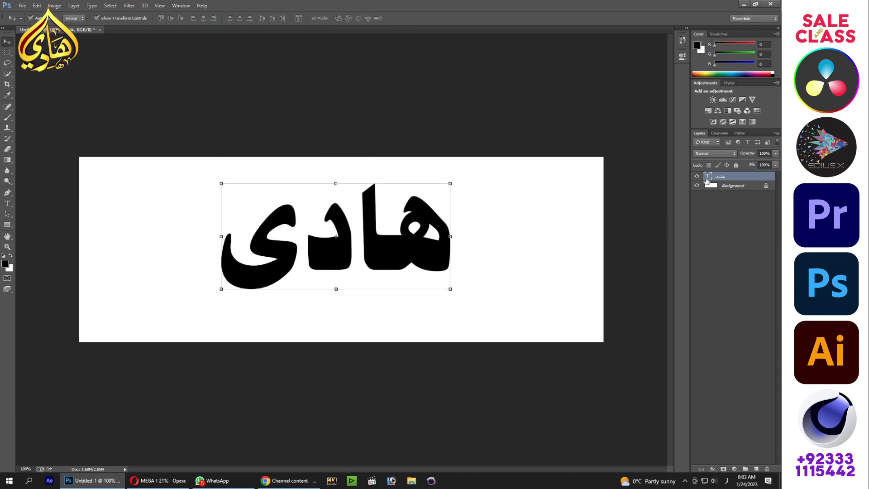
- Apply a gold preset Gradient Overlay at 0° angle to the text, then nudge it down
double_click(762, 177)
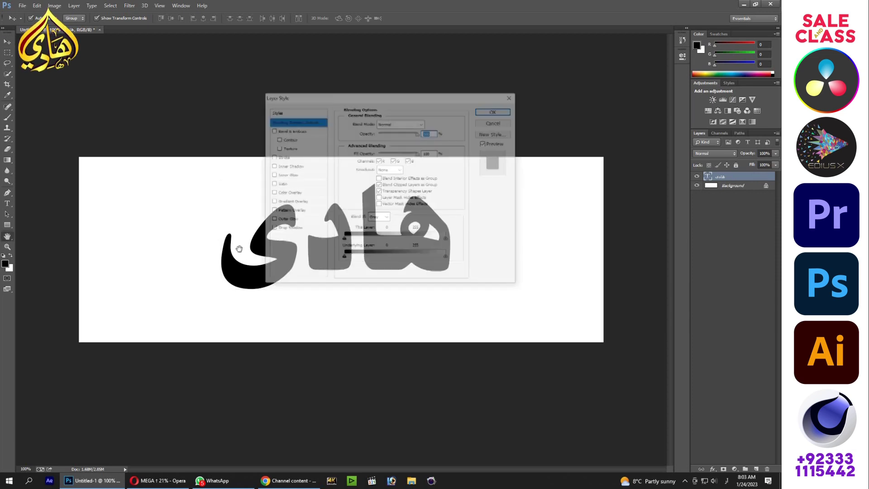
left_click(299, 202)
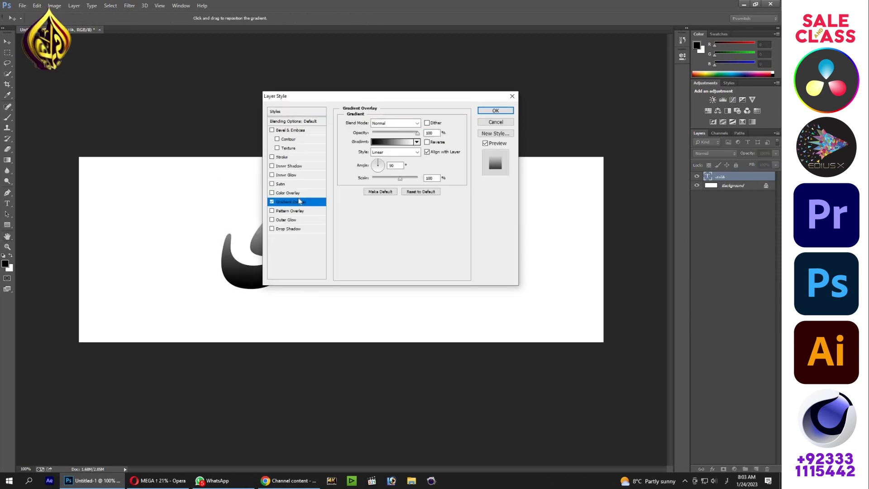
left_click(390, 141)
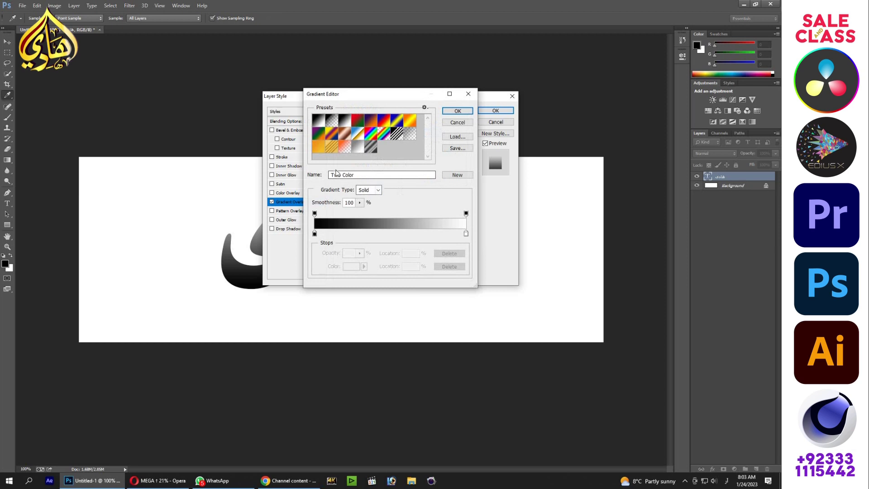
left_click(334, 149)
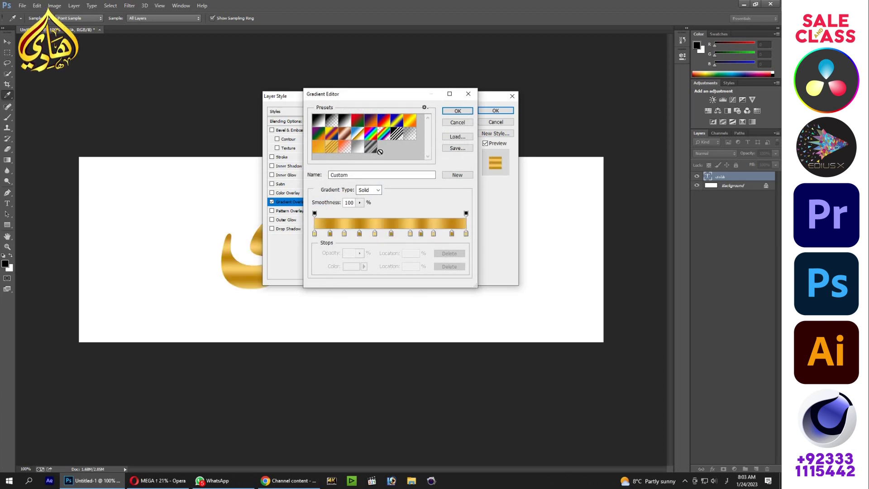
key("Return")
double_click(395, 165)
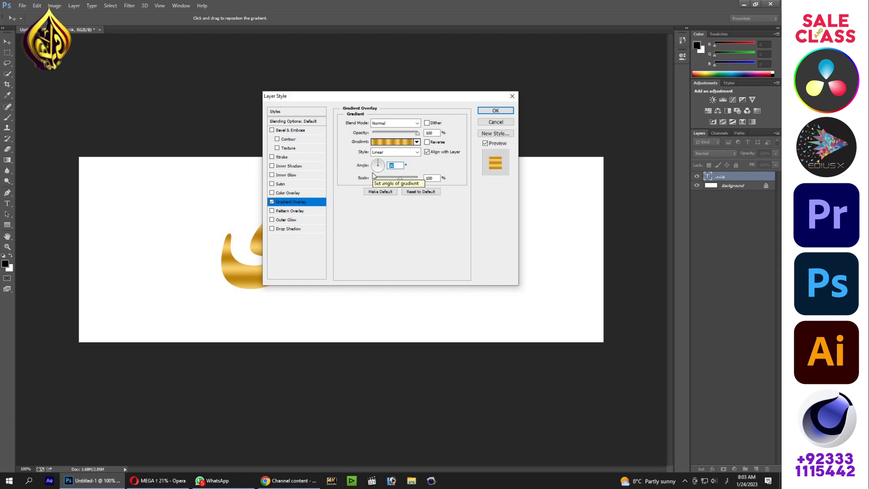
type("0")
key("Return")
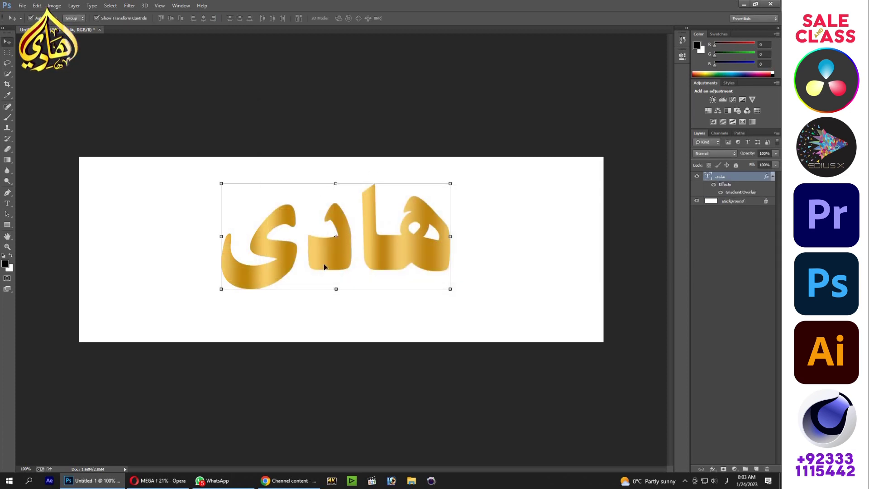
left_click_drag(412, 247, 407, 267)
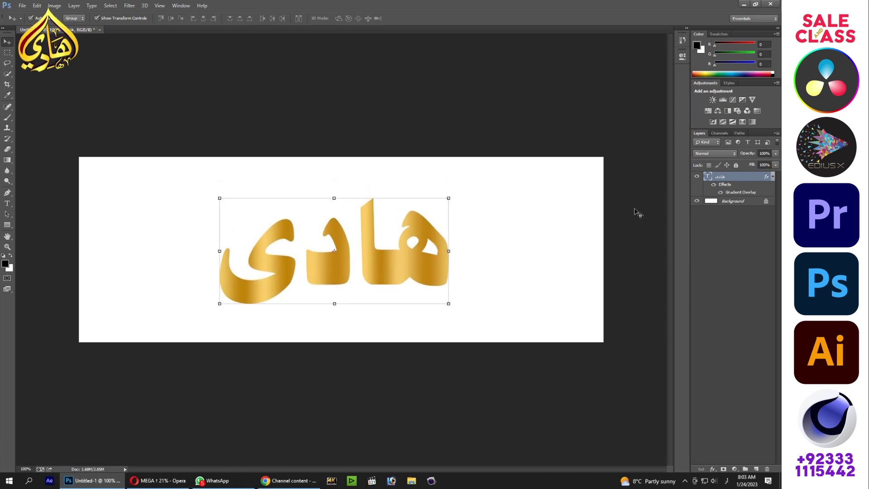
- Reopen the gold gradient in the Gradient Editor and remove three colour stops
double_click(729, 194)
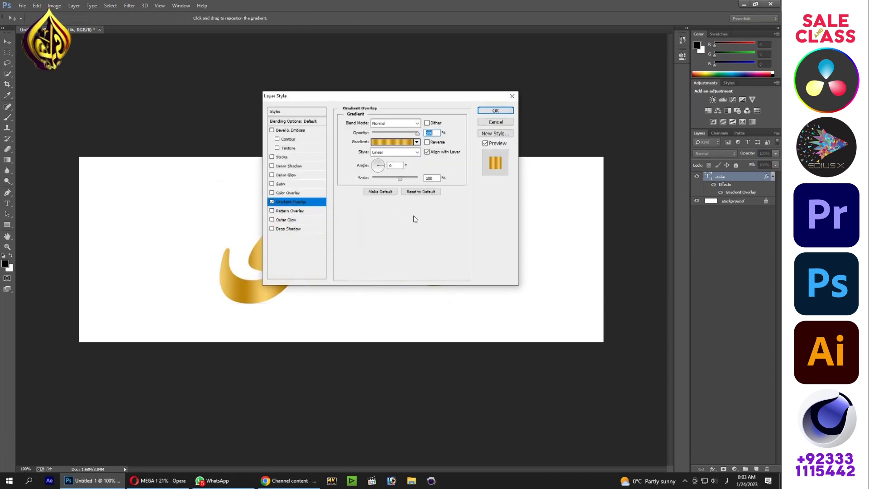
left_click_drag(398, 106, 549, 195)
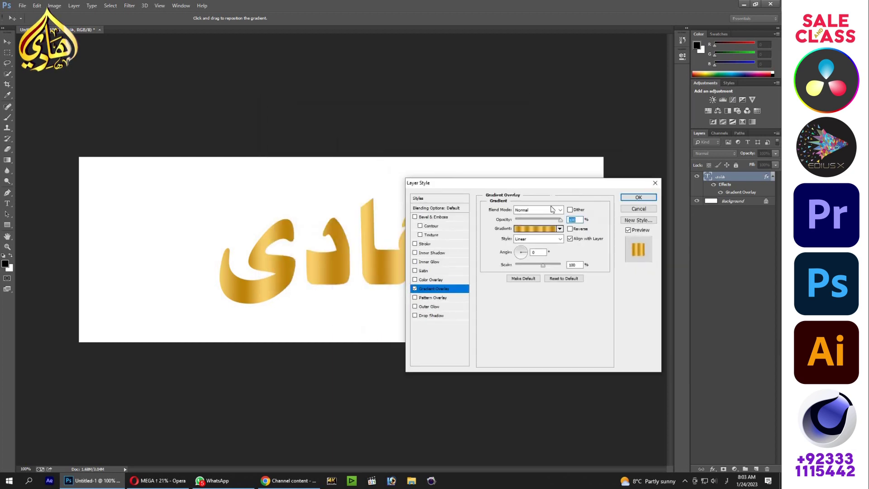
left_click(543, 231)
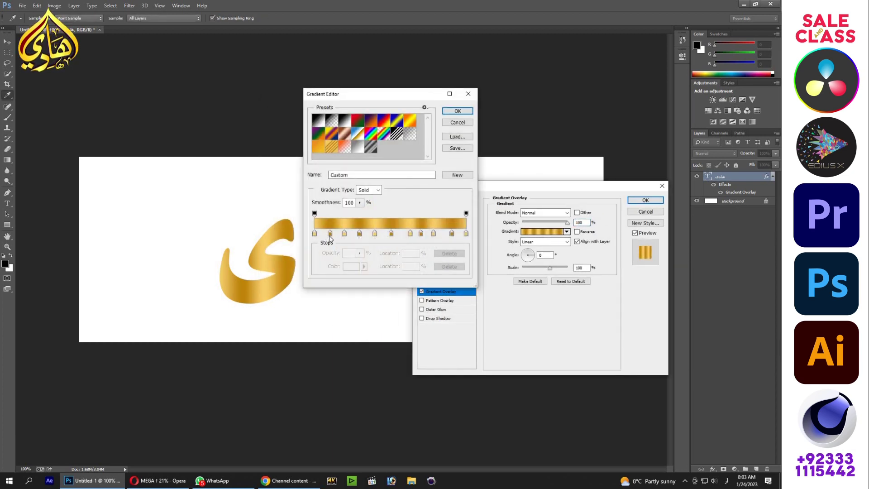
mouse_move(330, 233)
left_mouse_down()
mouse_move(330, 253)
mouse_move(362, 246)
left_mouse_up()
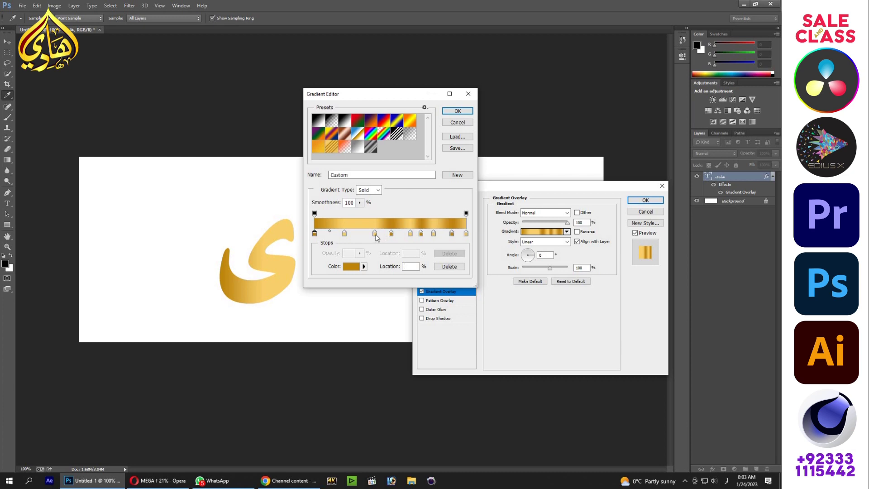
mouse_move(375, 234)
left_mouse_down()
mouse_move(376, 247)
mouse_move(397, 240)
mouse_move(375, 234)
mouse_move(440, 233)
left_mouse_up()
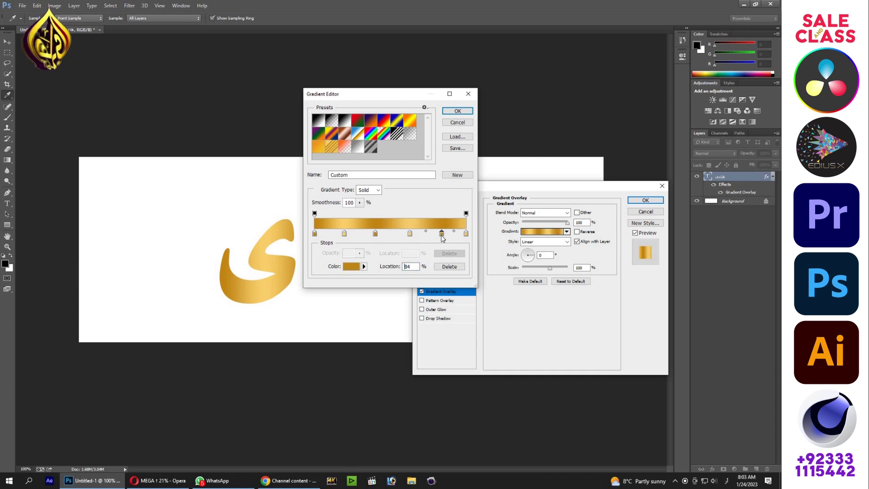
- Select the light gold stop at 18%, switch the keyboard to English, and select the gradient name
left_click(345, 234)
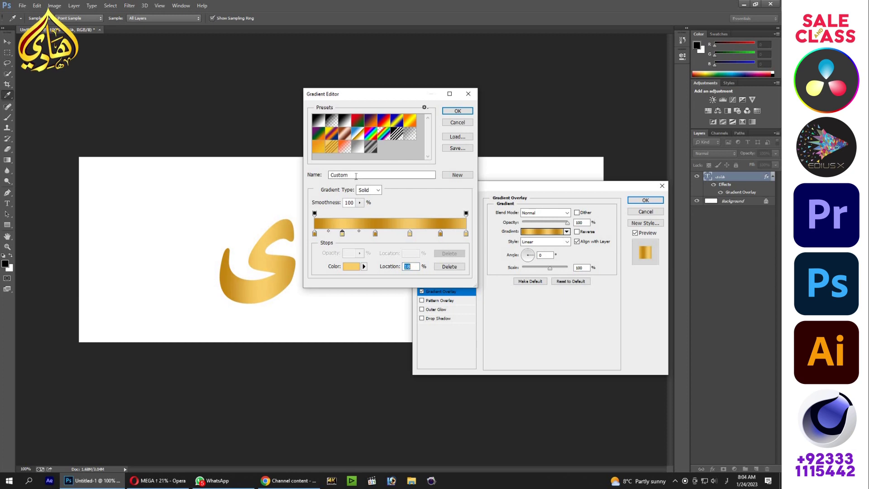
type("عبلد")
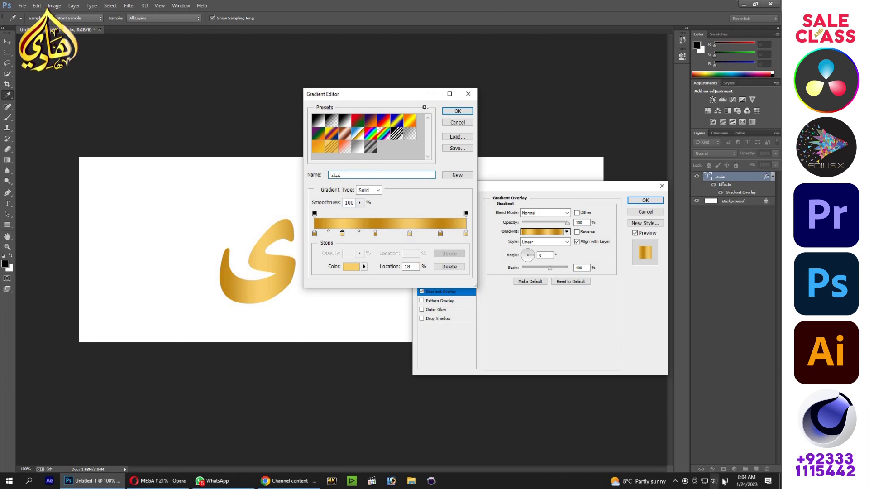
key("super+space")
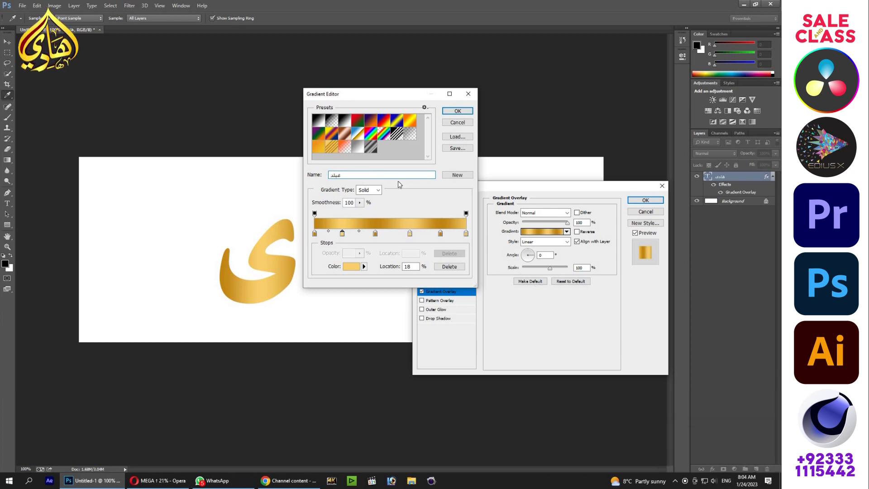
left_click_drag(339, 175, 317, 176)
- Name the gradient 'Gold', then open and close the gradient Save dialog
type("Gold")
left_click(449, 150)
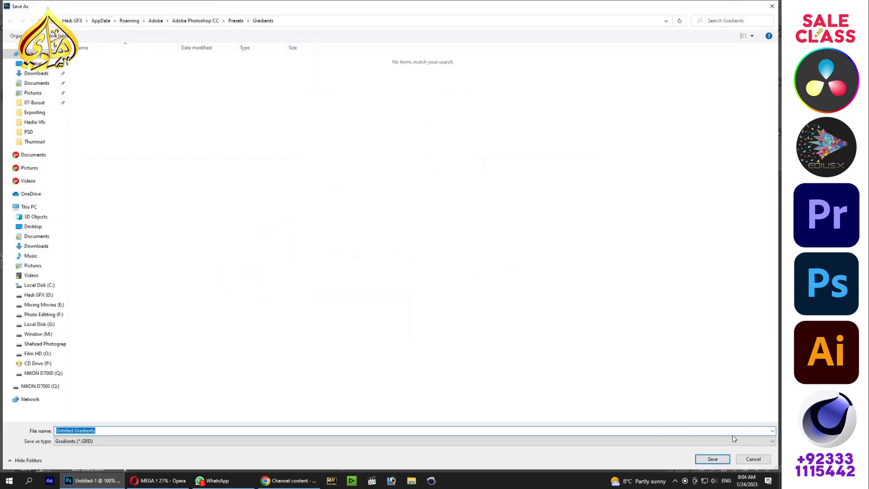
left_click(759, 462)
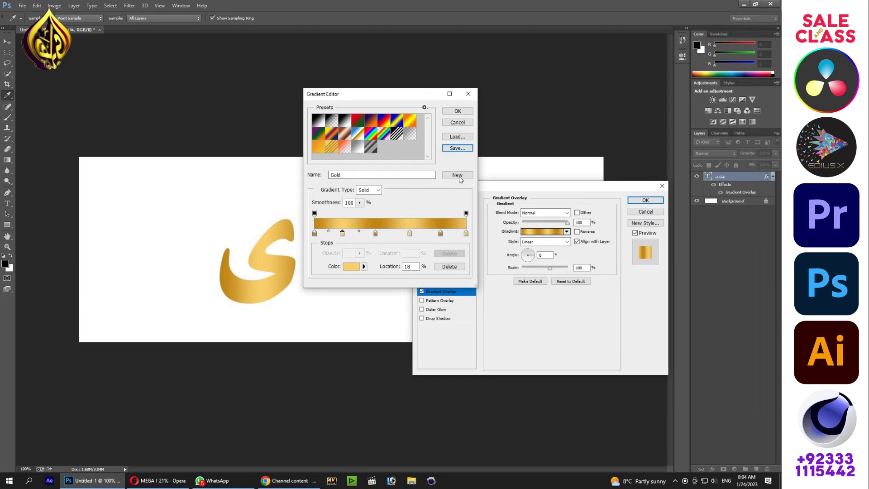